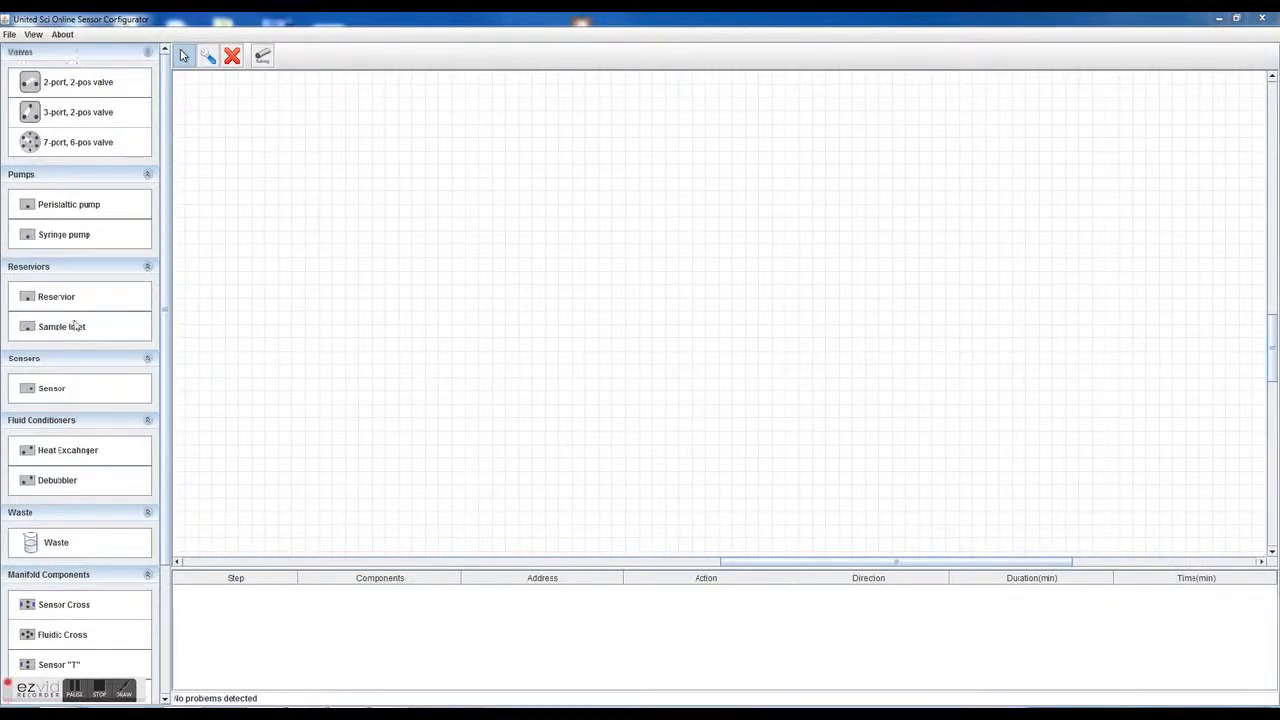
# Place four reservoirs in a vertical column, with a sample inlet and a fifth reservoir side by side above them.
pyautogui.moveTo(163, 188)
pyautogui.mouseDown()
pyautogui.moveTo(165, 337)
pyautogui.moveTo(180, 177)
pyautogui.mouseUp()
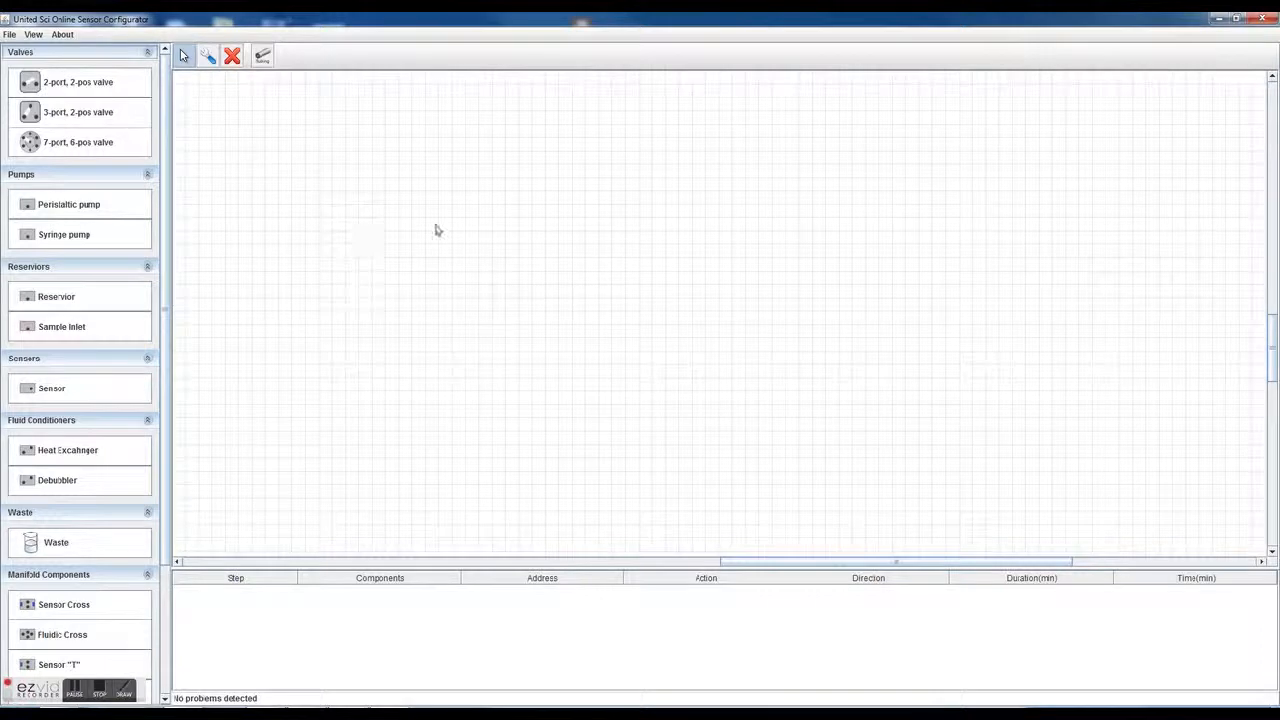
pyautogui.moveTo(60, 298); pyautogui.dragTo(258, 182)
pyautogui.moveTo(84, 290); pyautogui.dragTo(250, 310)
pyautogui.moveTo(138, 309); pyautogui.dragTo(258, 382)
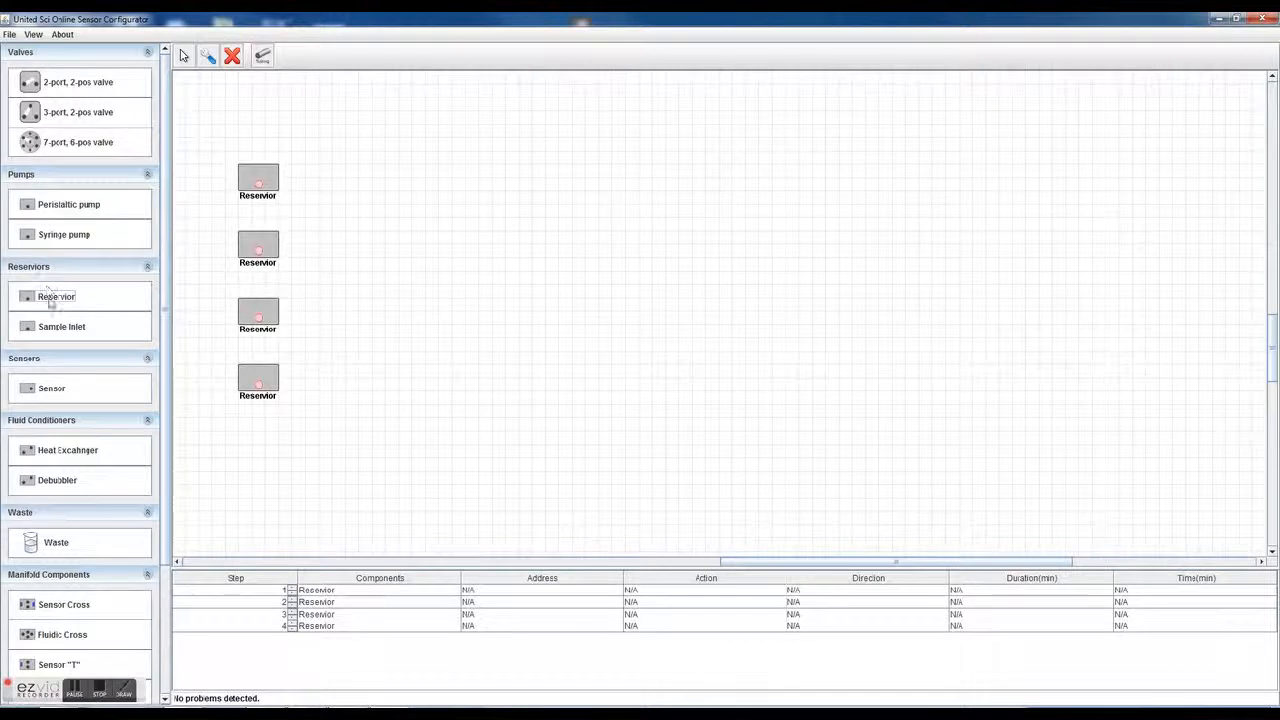
pyautogui.moveTo(48, 327); pyautogui.dragTo(276, 120)
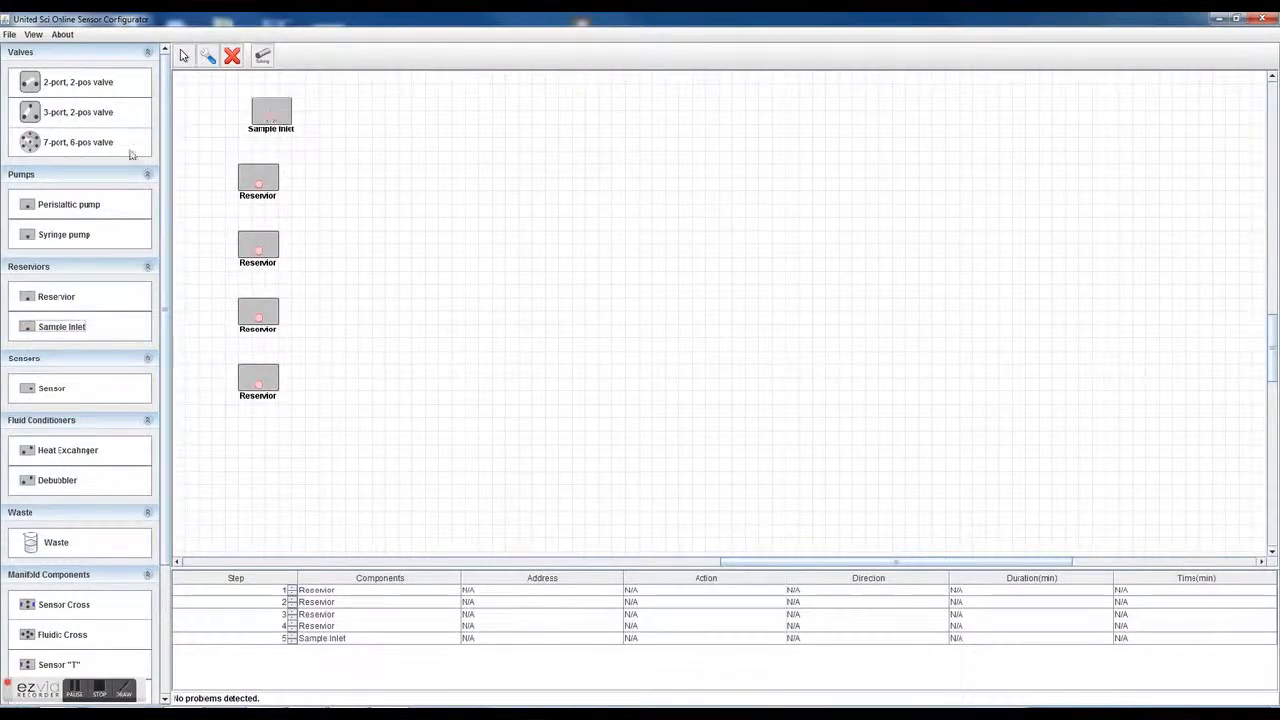
pyautogui.moveTo(46, 294); pyautogui.dragTo(378, 113)
# Place a 7-port, 6-pos valve beside the reservoir column and check its properties without changing them.
pyautogui.moveTo(60, 142); pyautogui.dragTo(403, 232)
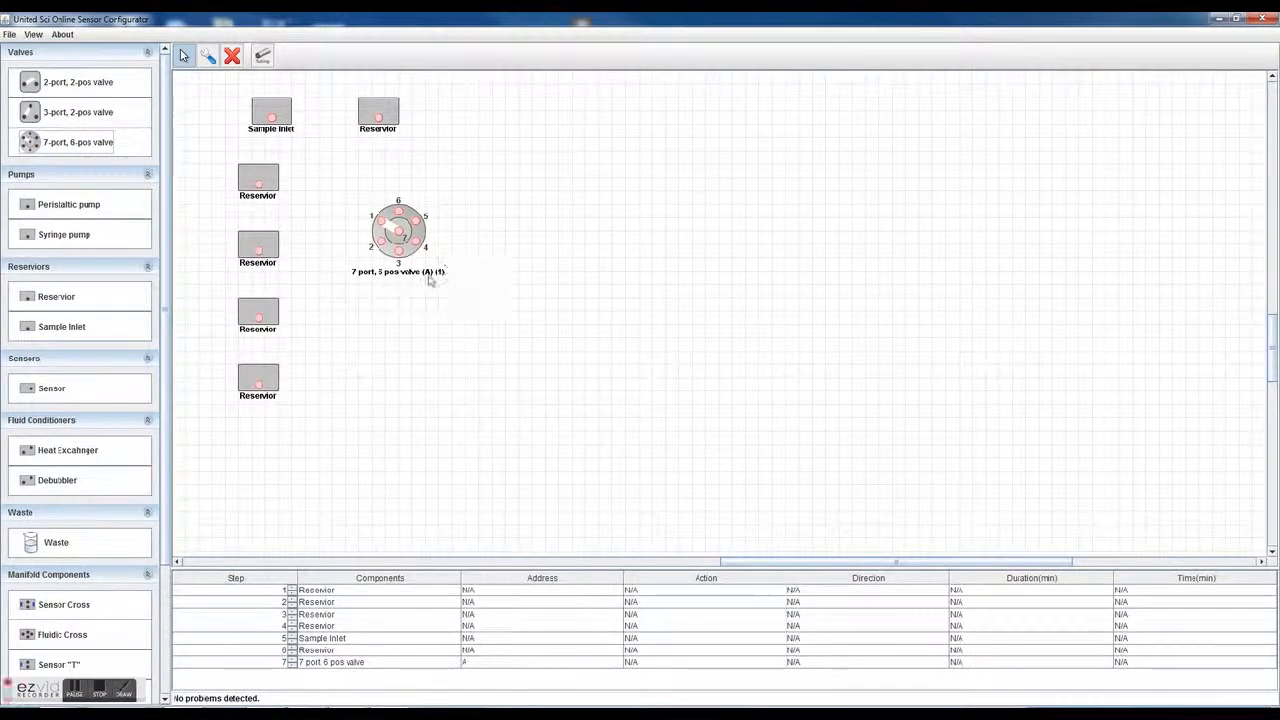
pyautogui.click(208, 56)
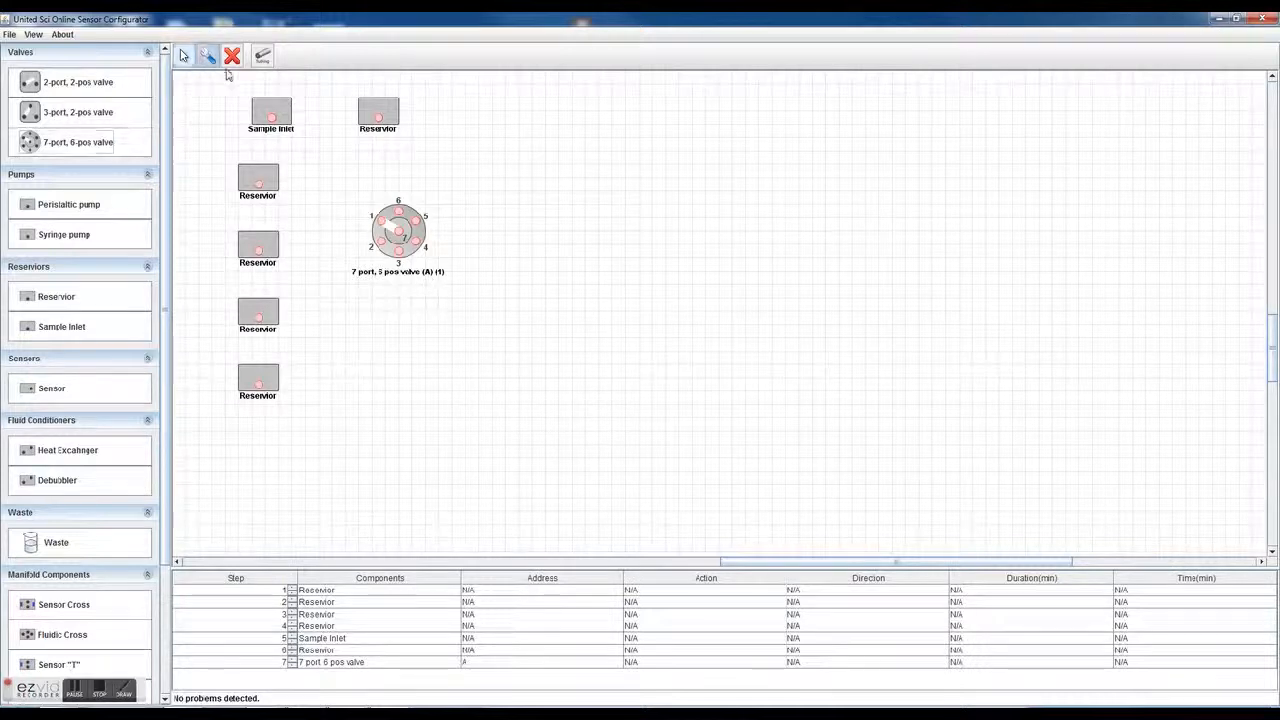
pyautogui.click(400, 236)
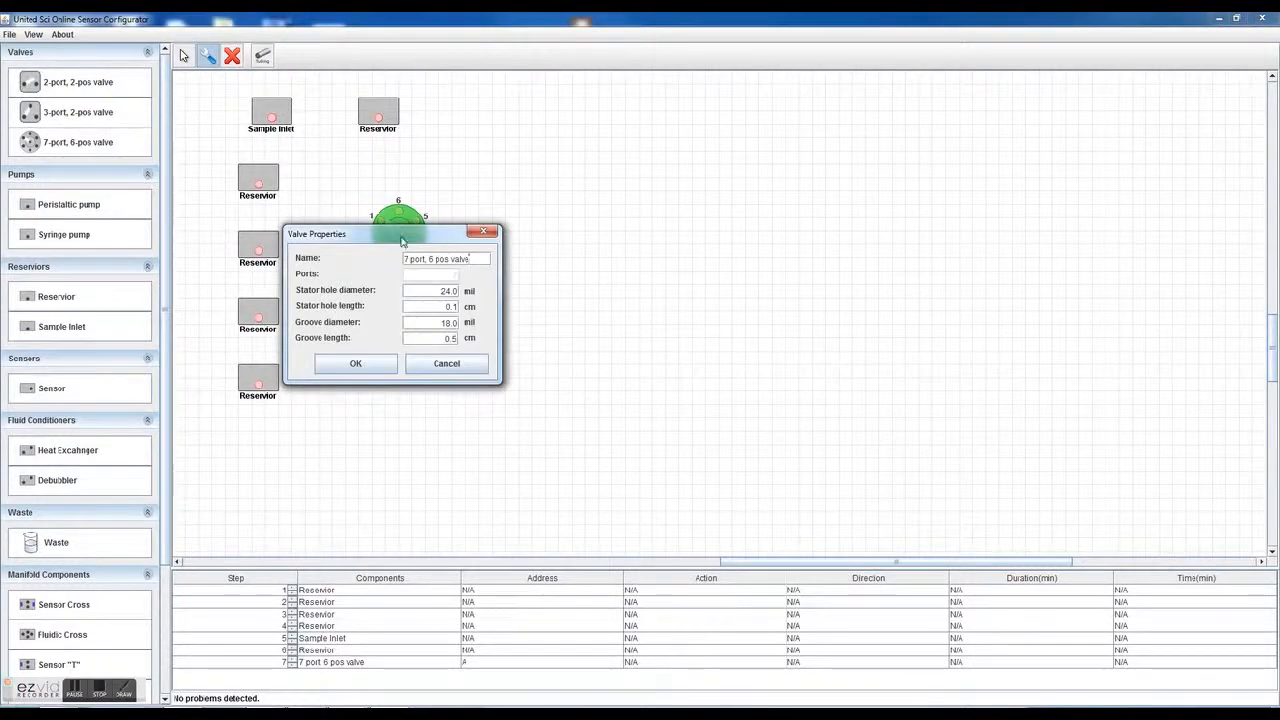
pyautogui.click(447, 363)
pyautogui.click(183, 56)
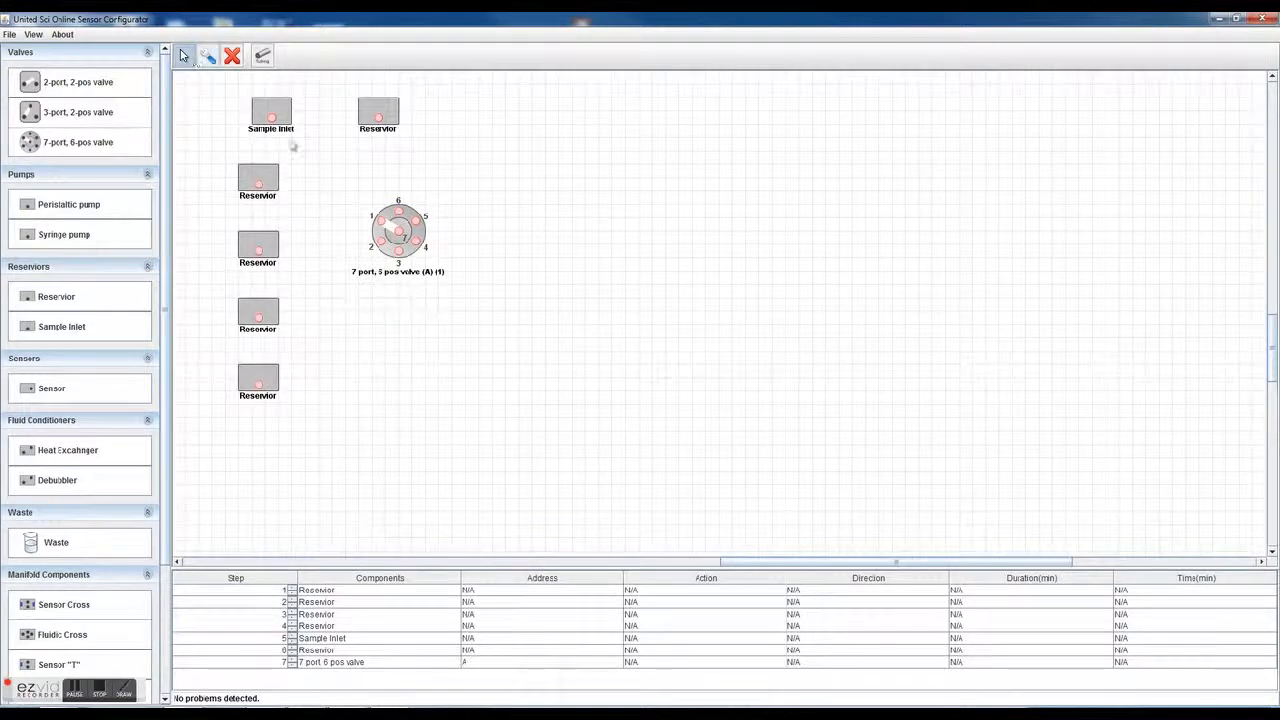
# Cycle the 7-port valve through its positions, ending at position 5.
pyautogui.click(398, 238)
pyautogui.click(398, 237)
pyautogui.click(399, 235)
pyautogui.click(399, 234)
pyautogui.click(399, 234)
pyautogui.click(399, 234)
pyautogui.click(399, 234)
pyautogui.click(399, 234)
pyautogui.click(399, 233)
pyautogui.click(399, 232)
pyautogui.click(399, 232)
pyautogui.click(399, 232)
pyautogui.click(399, 231)
pyautogui.click(399, 231)
# Place a heat exchanger between the sample inlet and the 7-port valve, and a checkvalve on the valve's far side.
pyautogui.click(56, 453)
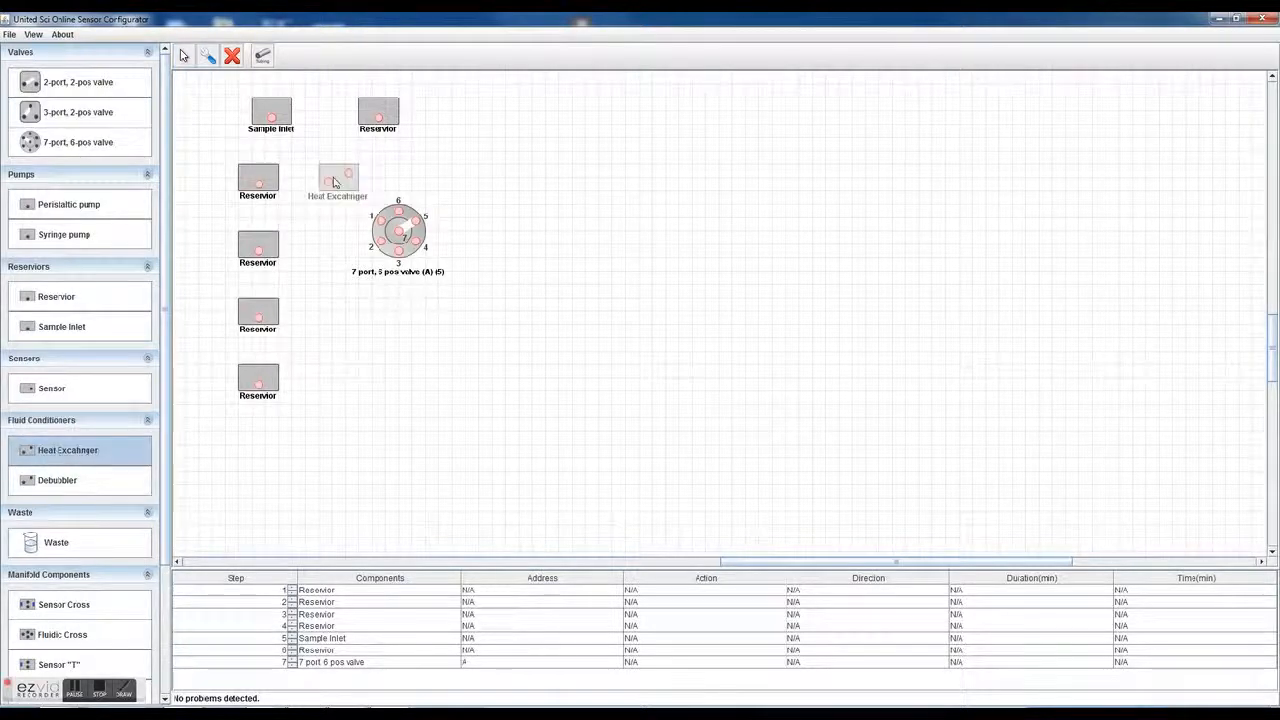
pyautogui.click(334, 163)
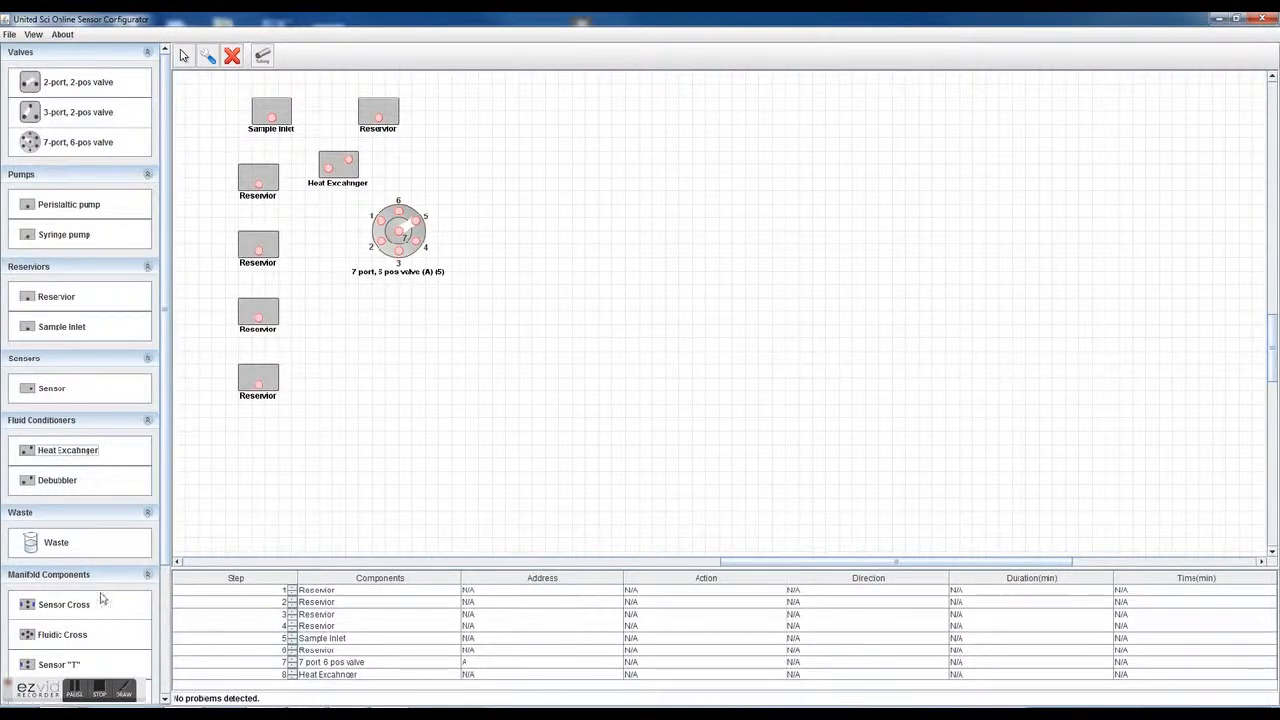
pyautogui.scroll(-3, 100, 598)
pyautogui.moveTo(63, 566); pyautogui.dragTo(563, 203)
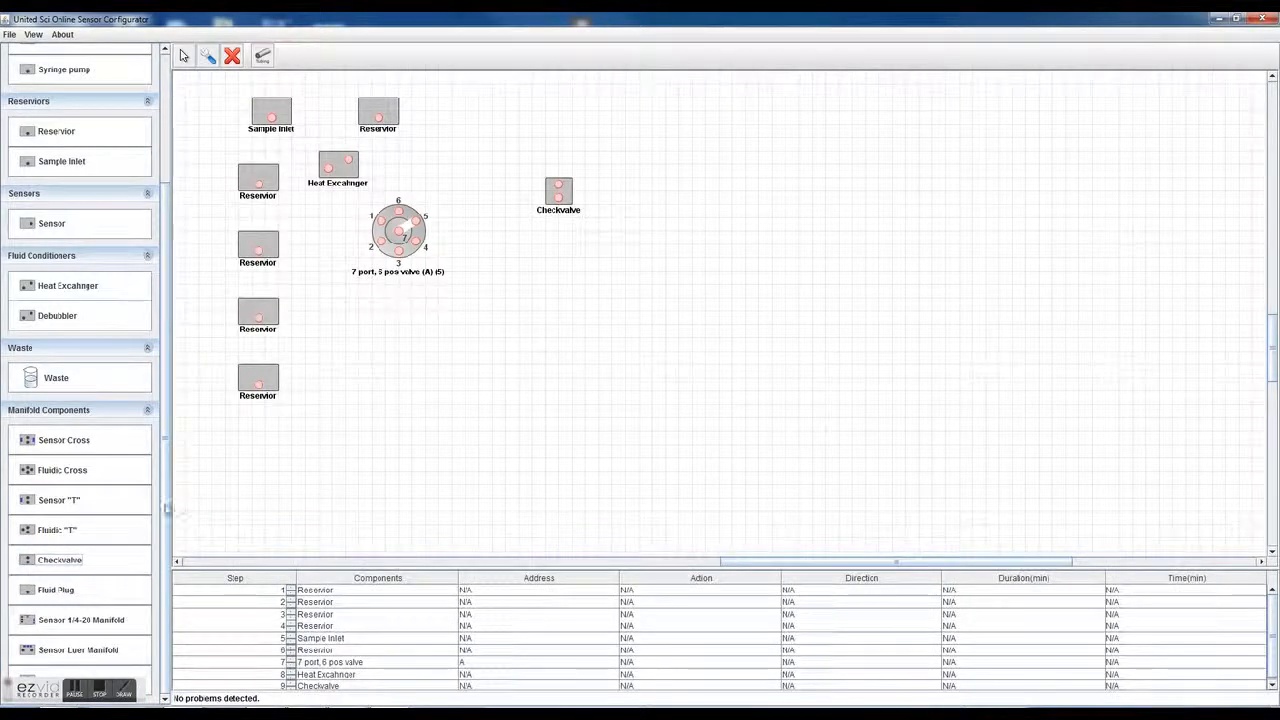
# Place a peristaltic pump well below the checkvalve.
pyautogui.scroll(3, 87, 363)
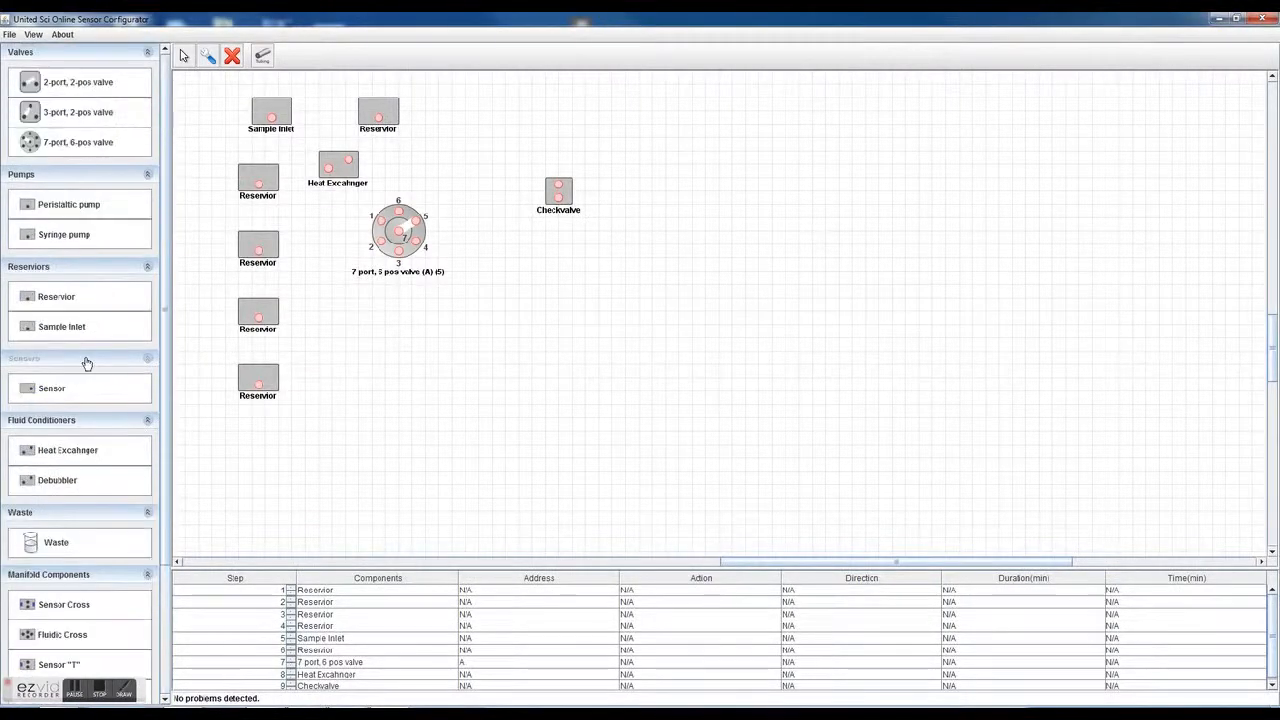
pyautogui.click(72, 207)
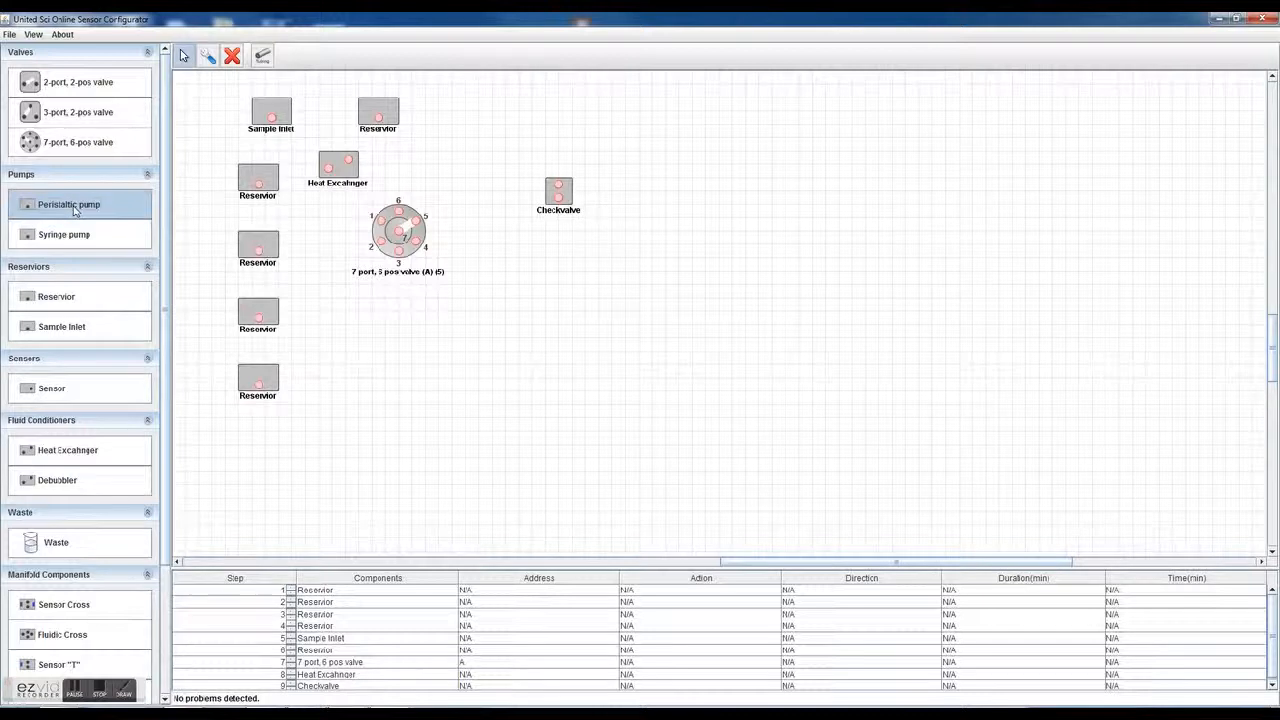
pyautogui.click(565, 445)
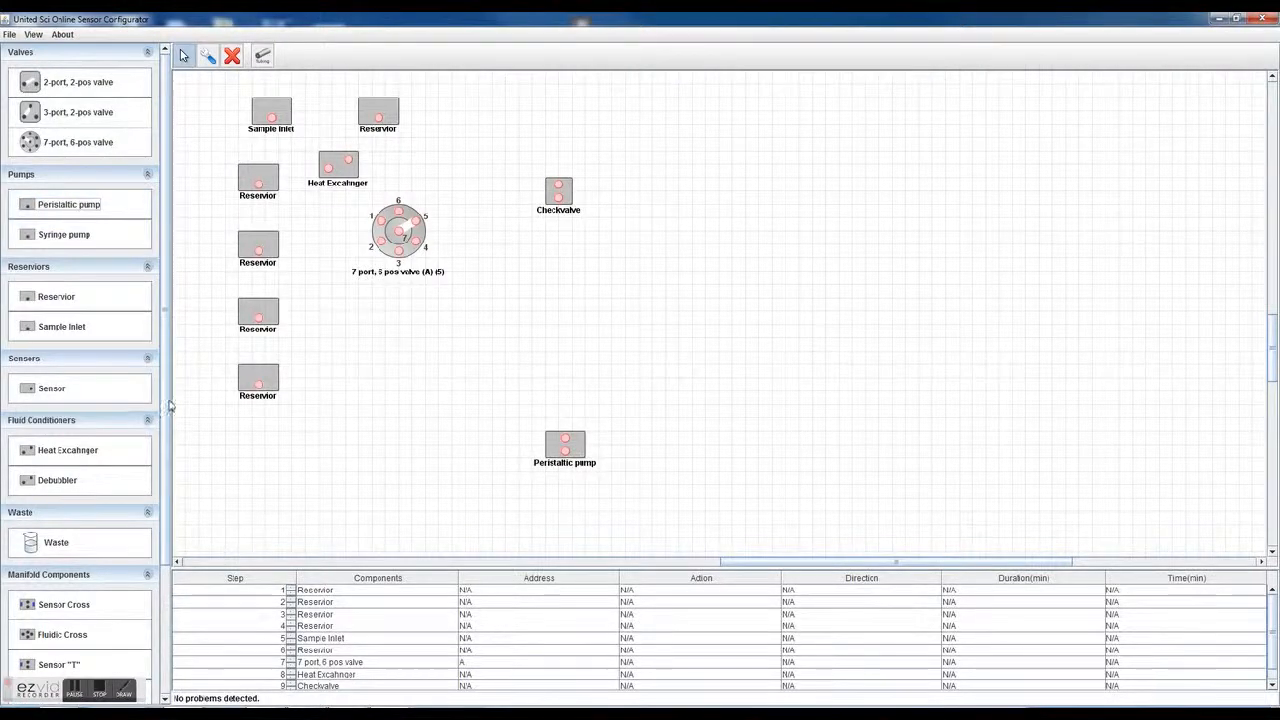
# Place a Sensor 1/4-28 Manifold diagonally below the checkvalve and a waste container below it, beyond the peristaltic pump.
pyautogui.scroll(-3, 120, 420)
pyautogui.click(80, 620)
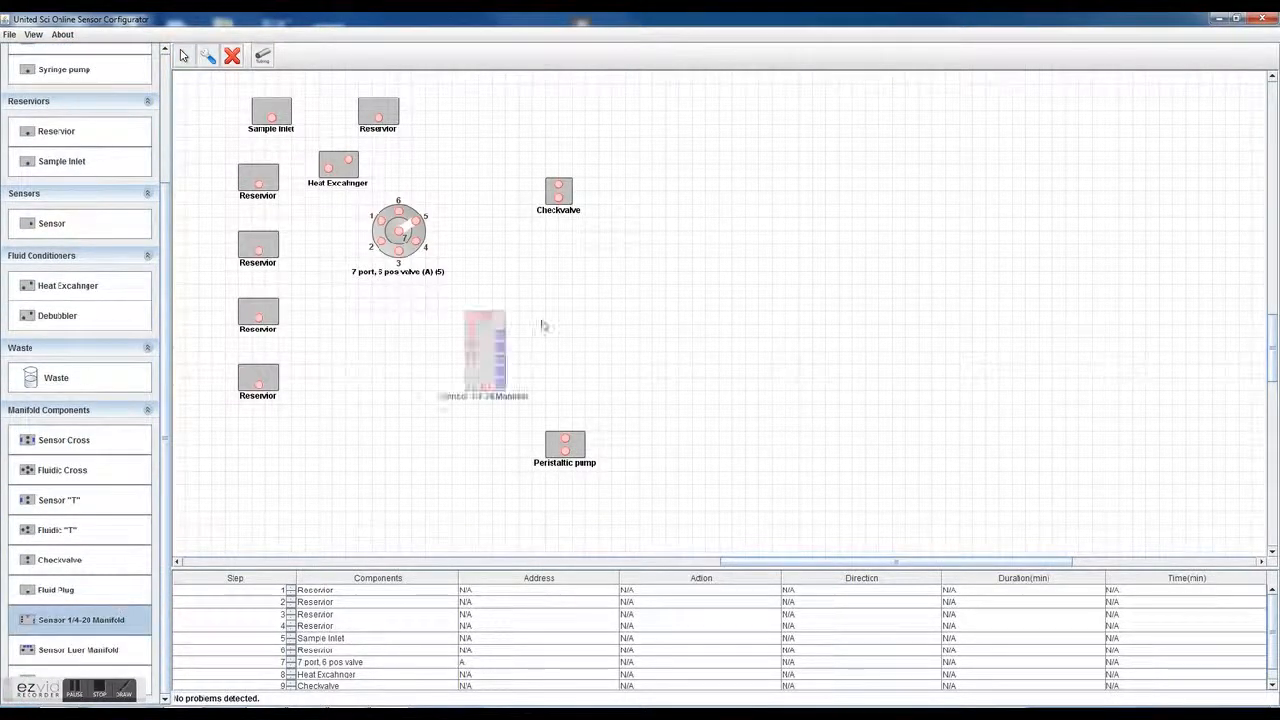
pyautogui.click(710, 289)
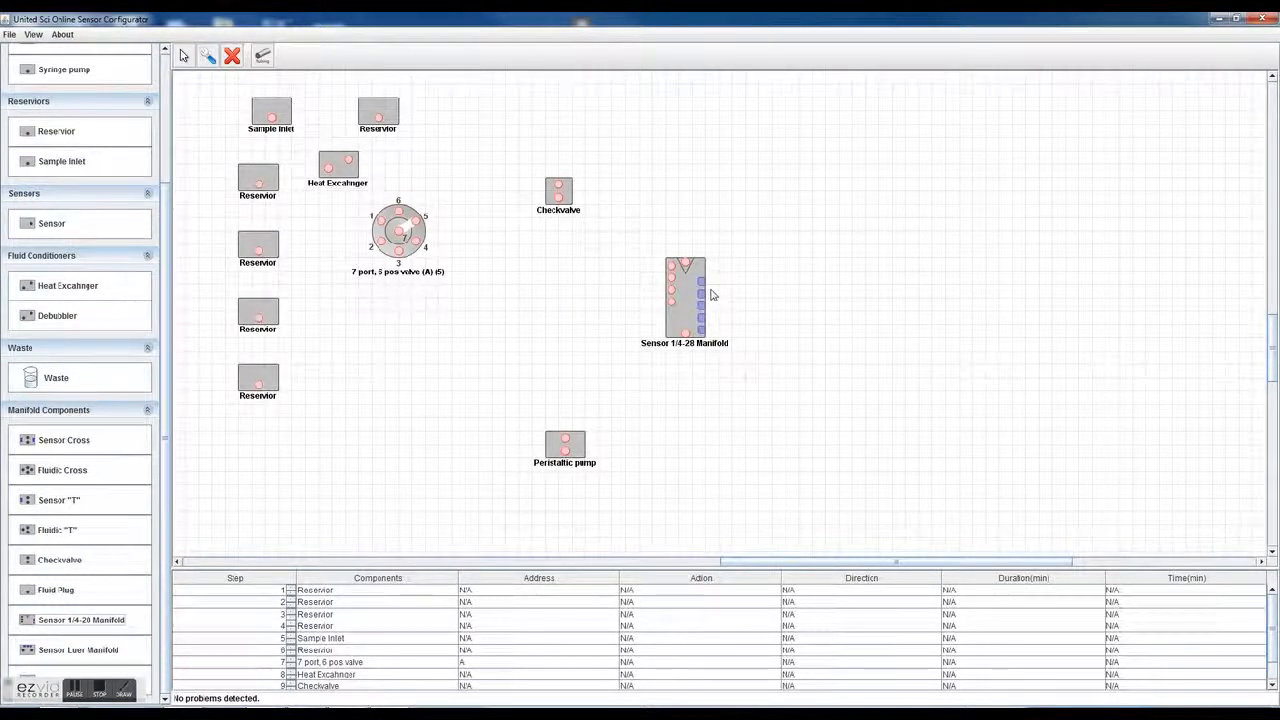
pyautogui.moveTo(166, 502); pyautogui.dragTo(806, 464)
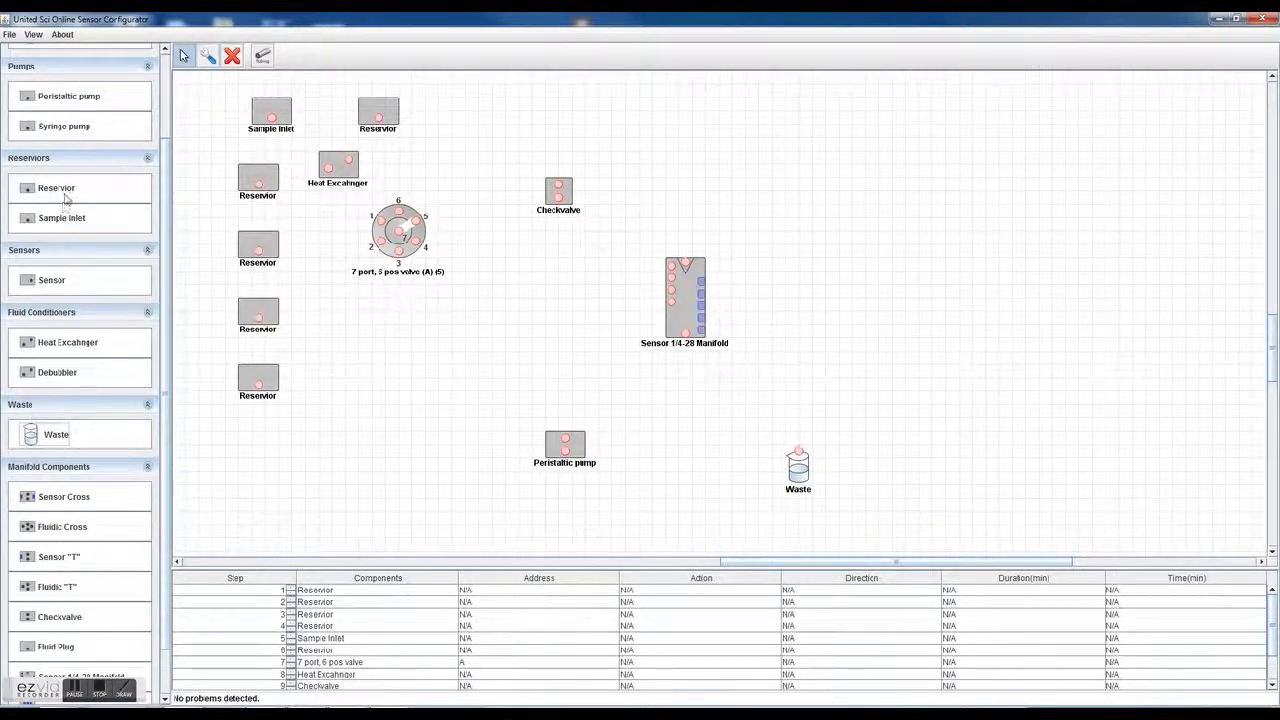
# Place a syringe pump below the 7-port valve and a second waste container between it and the lowest reservoir.
pyautogui.moveTo(163, 304); pyautogui.dragTo(163, 352)
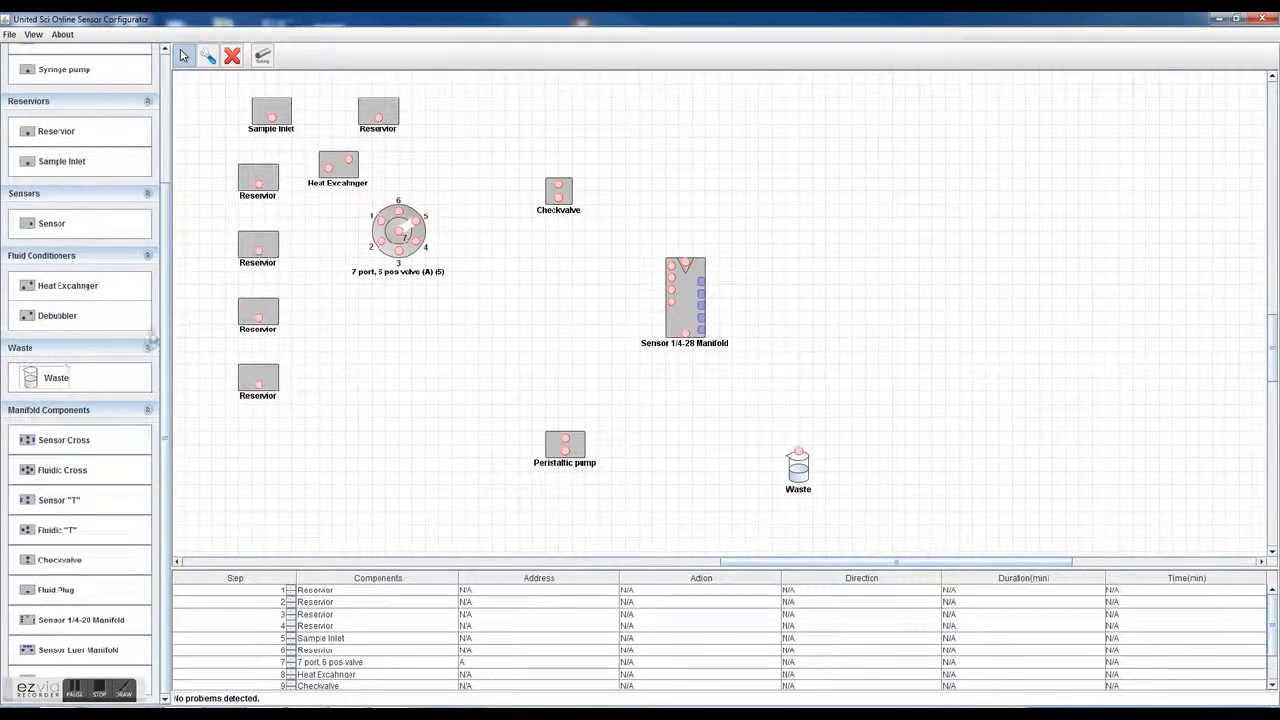
pyautogui.moveTo(163, 332); pyautogui.dragTo(174, 224)
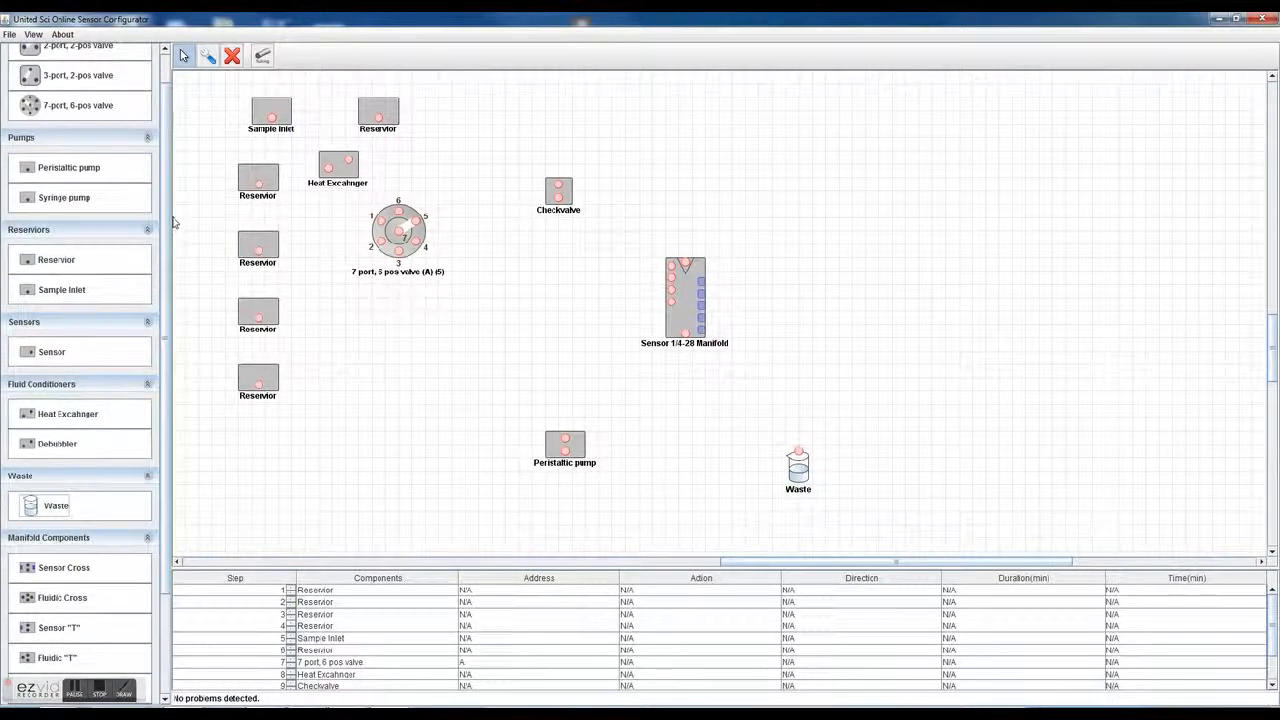
pyautogui.moveTo(80, 200); pyautogui.dragTo(445, 385)
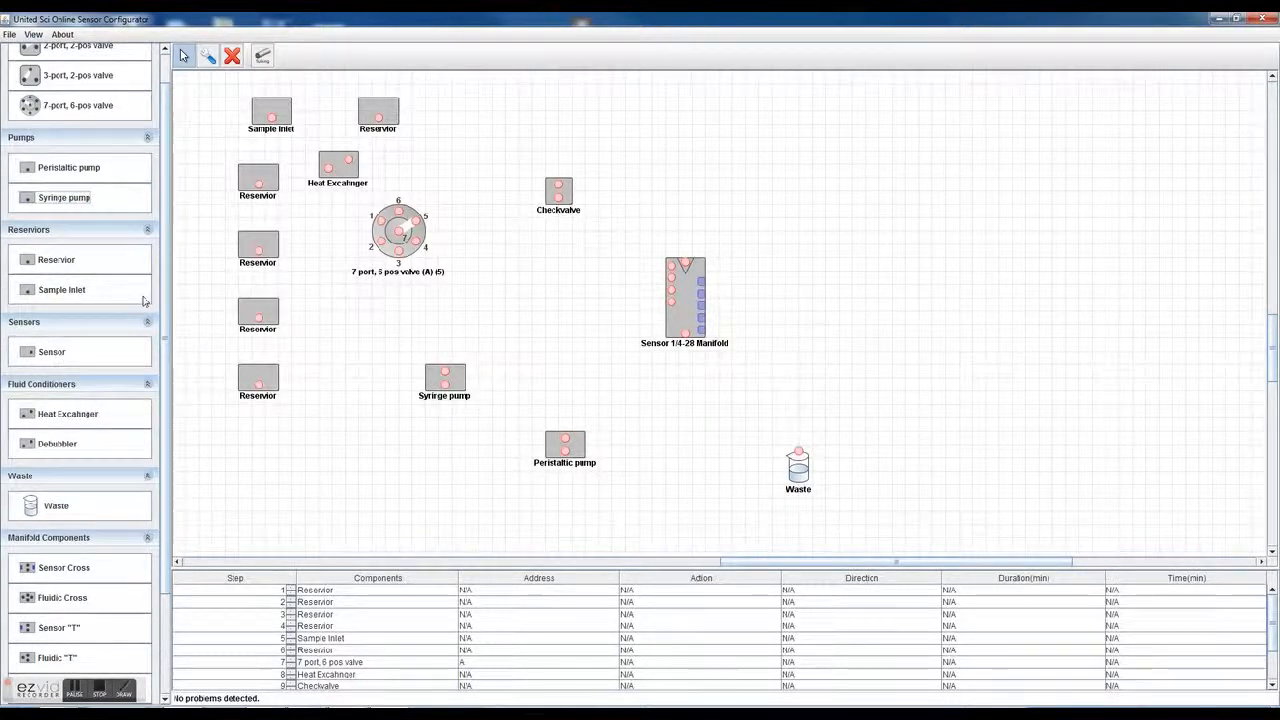
pyautogui.click(86, 288)
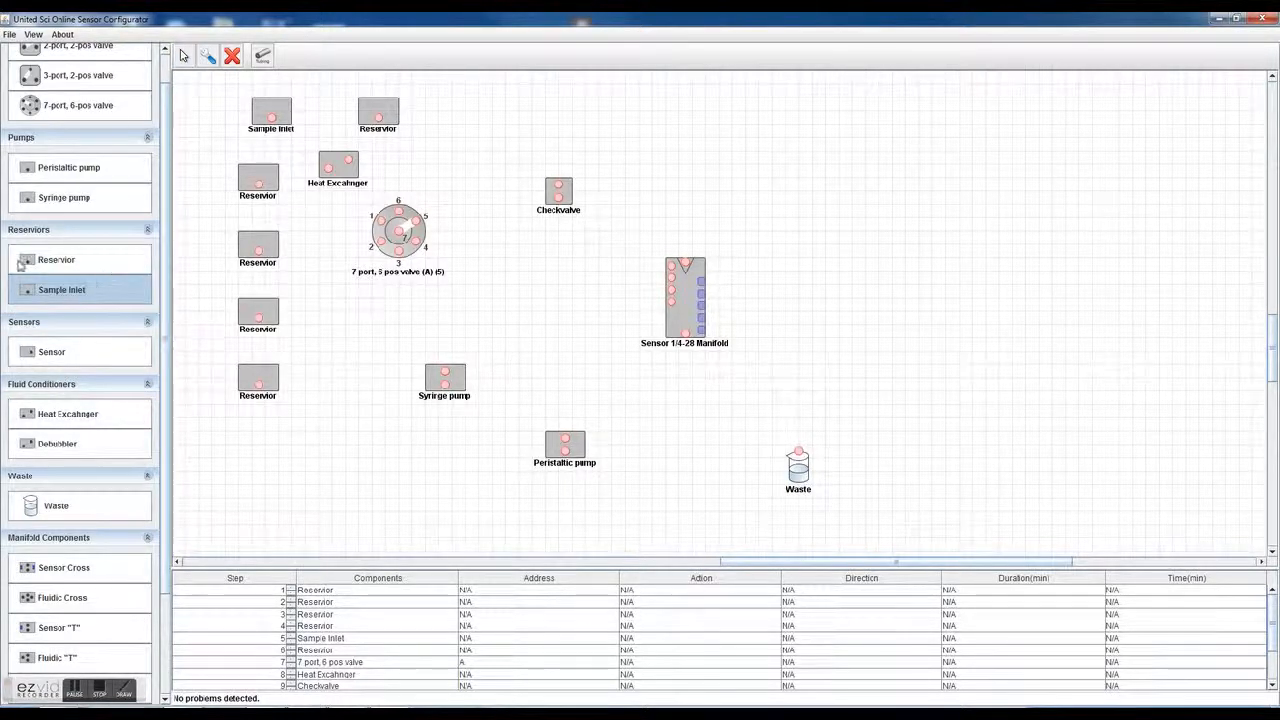
pyautogui.click(84, 505)
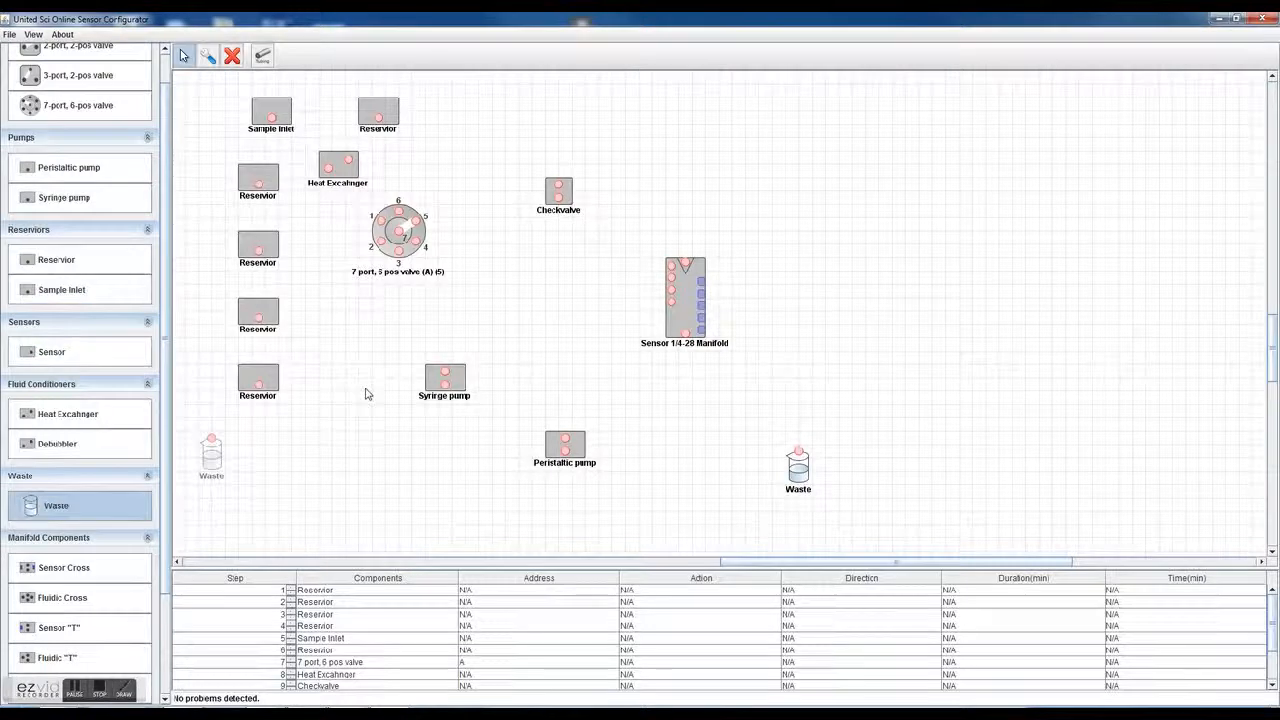
pyautogui.click(370, 398)
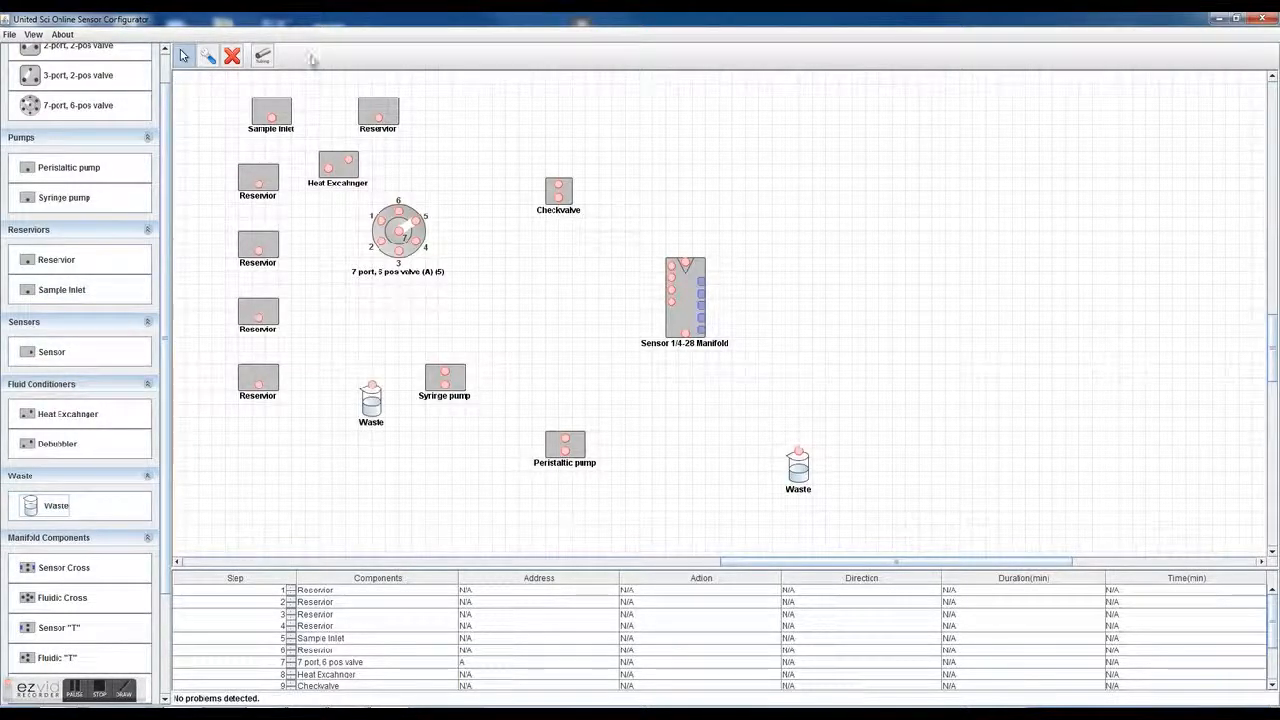
# Connect tubing from the four column reservoirs to valve ports 1–4, the upper reservoir to port 5, and the sample inlet via the heat exchanger to port 6.
pyautogui.click(262, 58)
pyautogui.moveTo(262, 250); pyautogui.dragTo(381, 246)
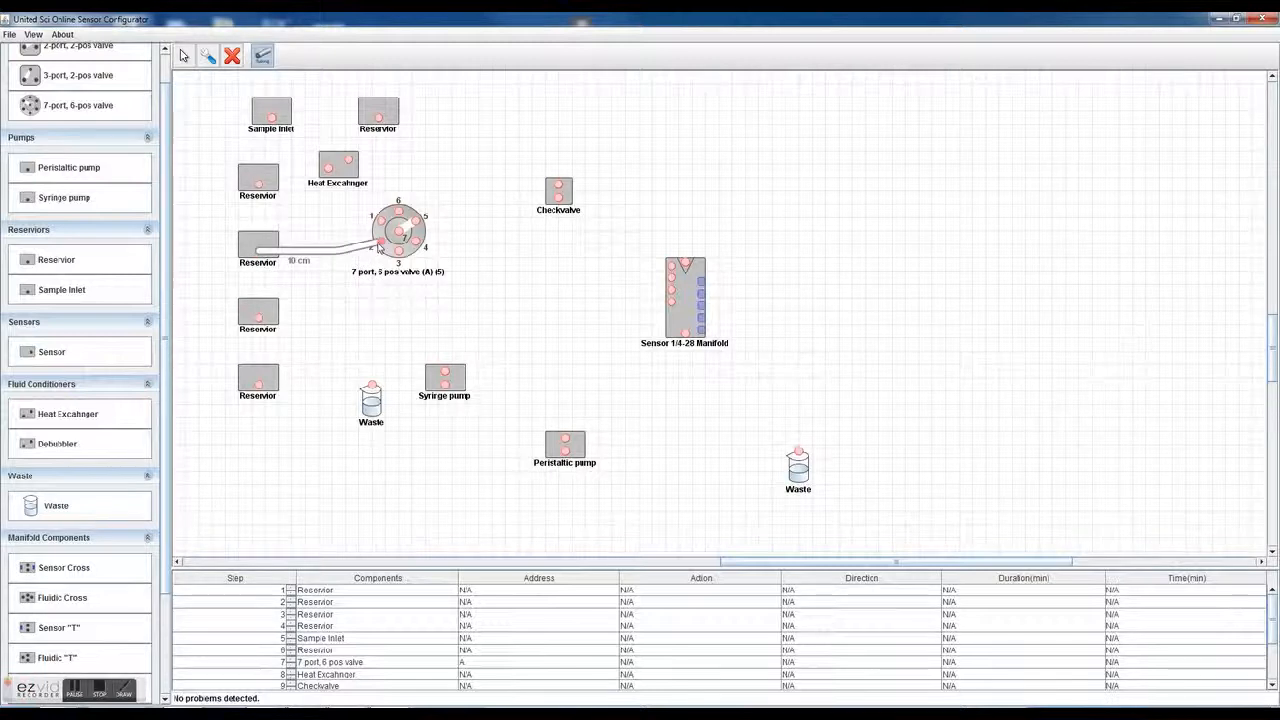
pyautogui.moveTo(267, 320); pyautogui.dragTo(405, 260)
pyautogui.moveTo(265, 382); pyautogui.dragTo(418, 245)
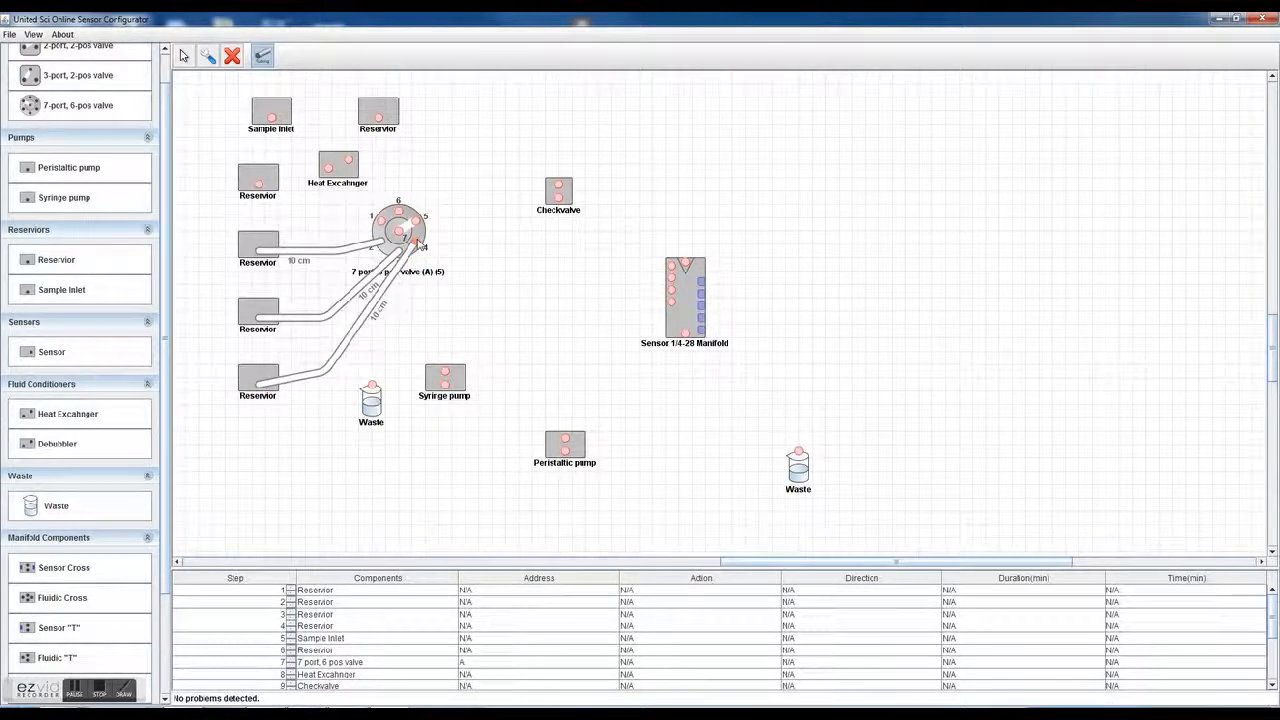
pyautogui.moveTo(258, 185); pyautogui.dragTo(381, 221)
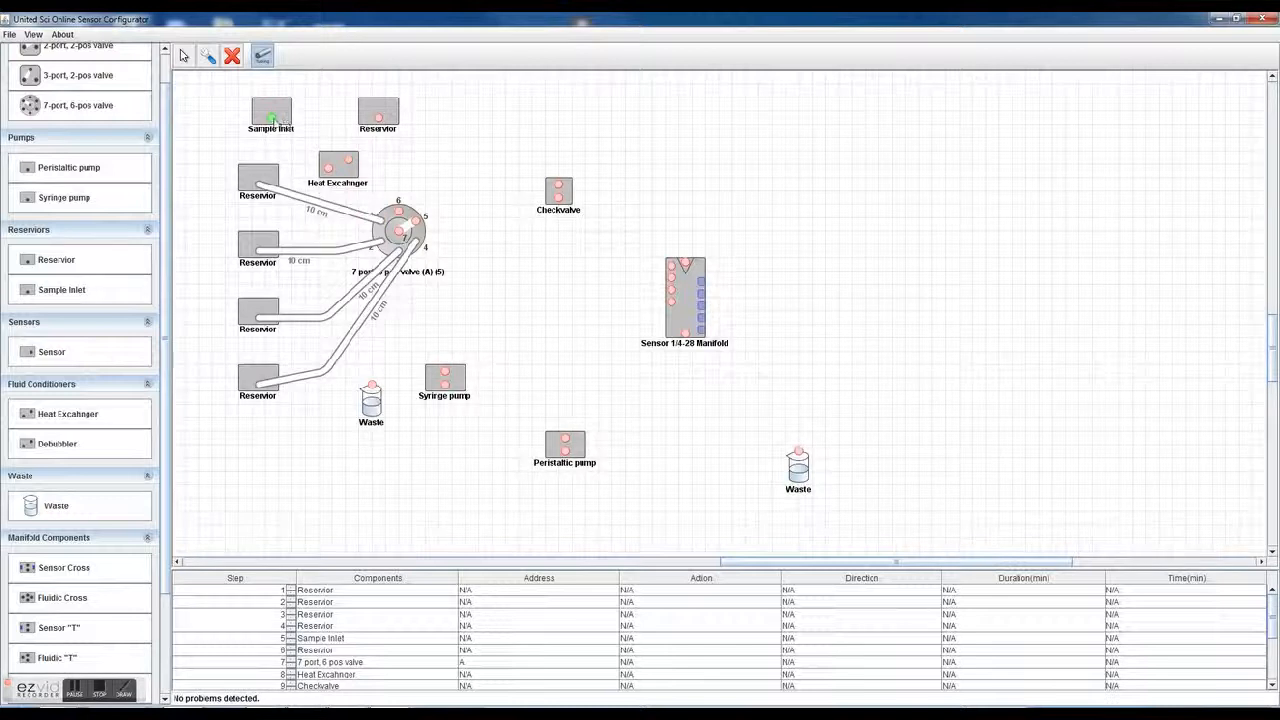
pyautogui.moveTo(272, 118); pyautogui.dragTo(396, 210)
pyautogui.moveTo(378, 118); pyautogui.dragTo(415, 220)
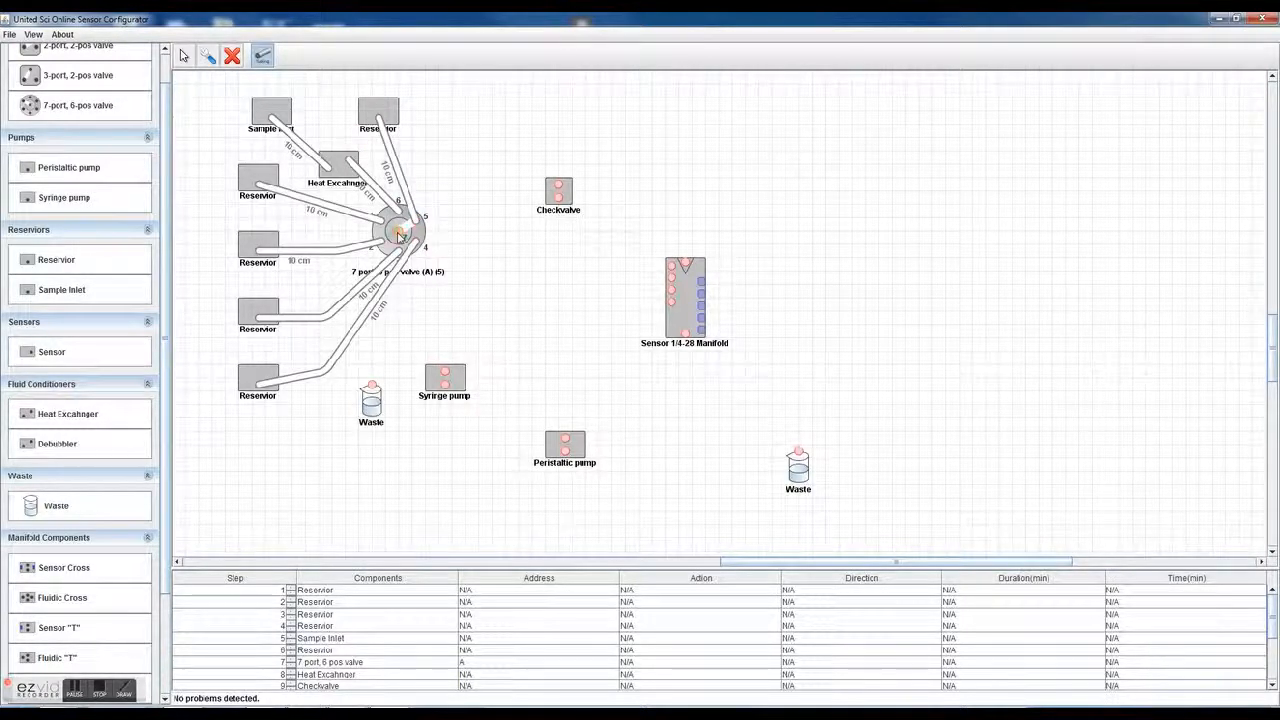
# Run tubing from valve port 7 through the checkvalve, manifold and peristaltic pump to waste, and switch the valve to position 4.
pyautogui.moveTo(399, 236)
pyautogui.mouseDown()
pyautogui.moveTo(560, 195)
pyautogui.moveTo(660, 272)
pyautogui.moveTo(680, 263)
pyautogui.mouseUp()
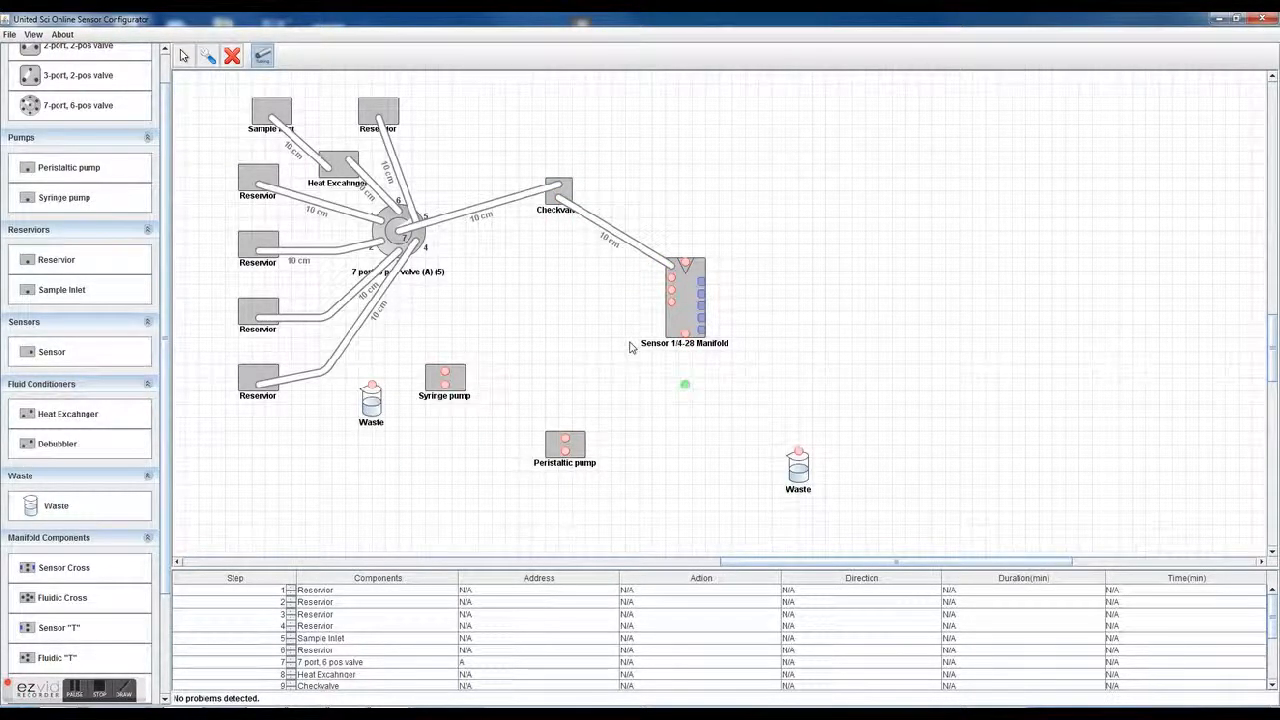
pyautogui.moveTo(695, 335); pyautogui.dragTo(564, 437)
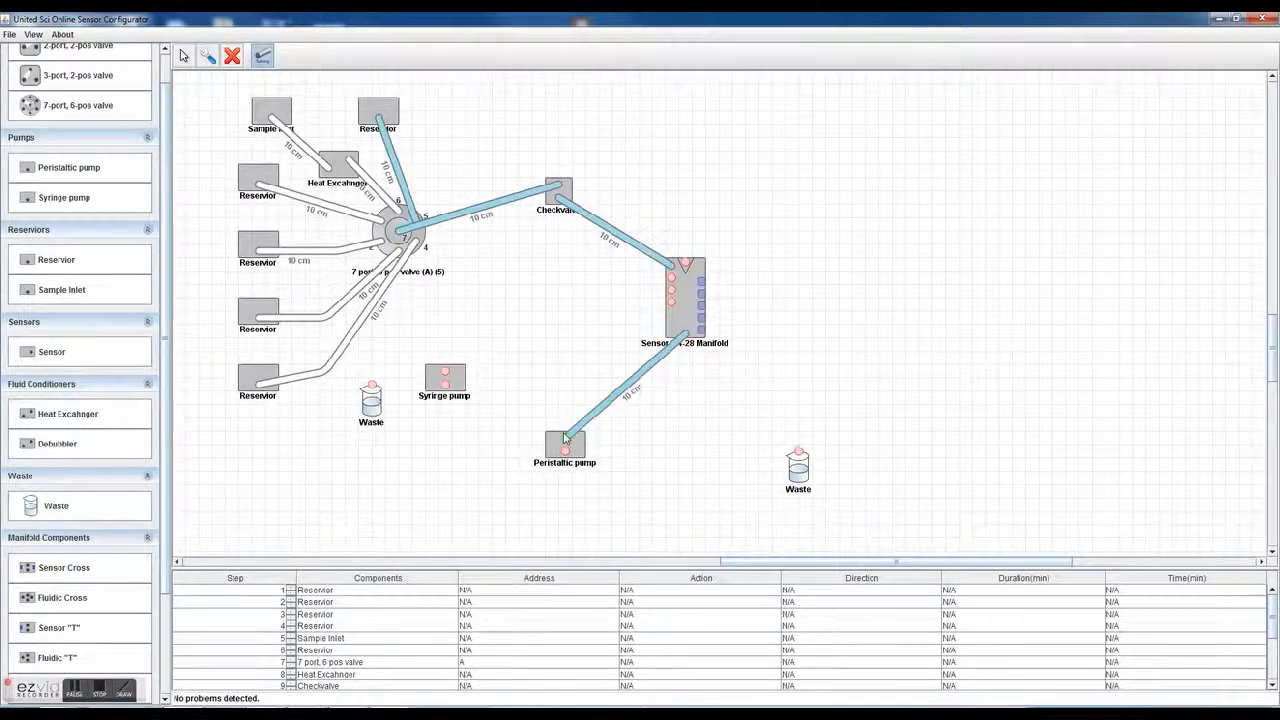
pyautogui.moveTo(565, 451); pyautogui.dragTo(460, 451)
pyautogui.moveTo(735, 470); pyautogui.dragTo(799, 458)
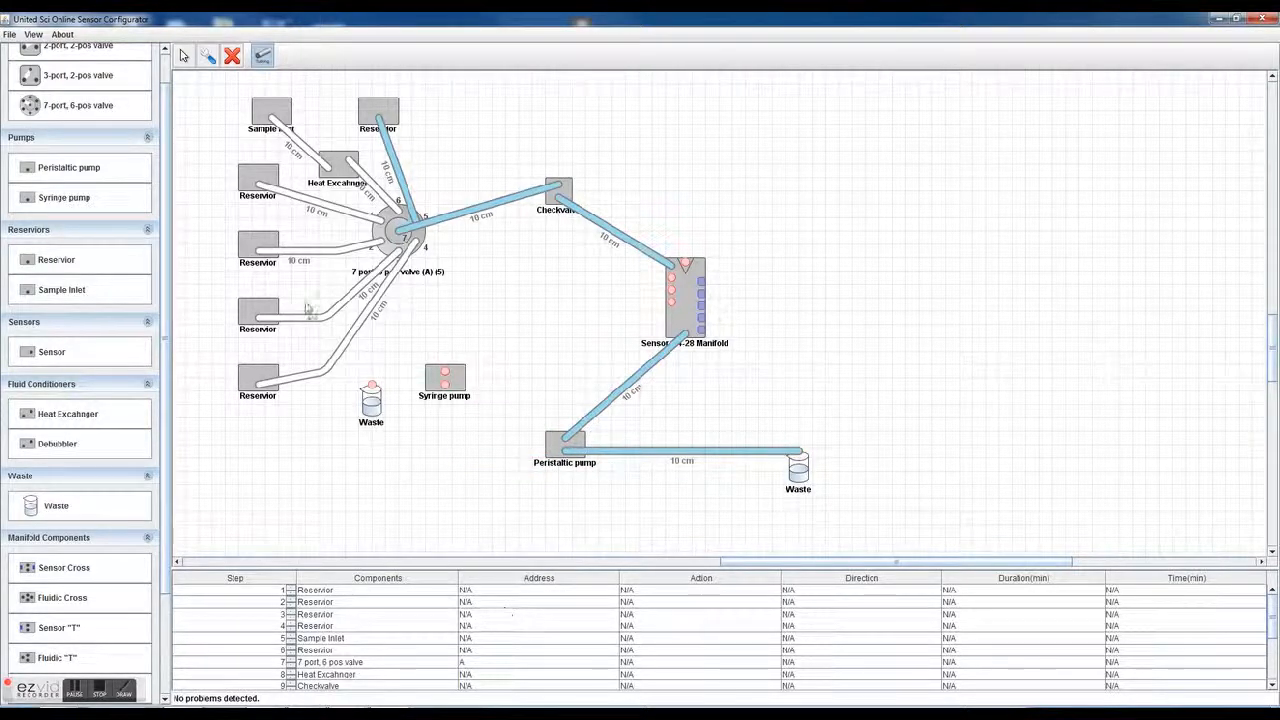
pyautogui.click(184, 54)
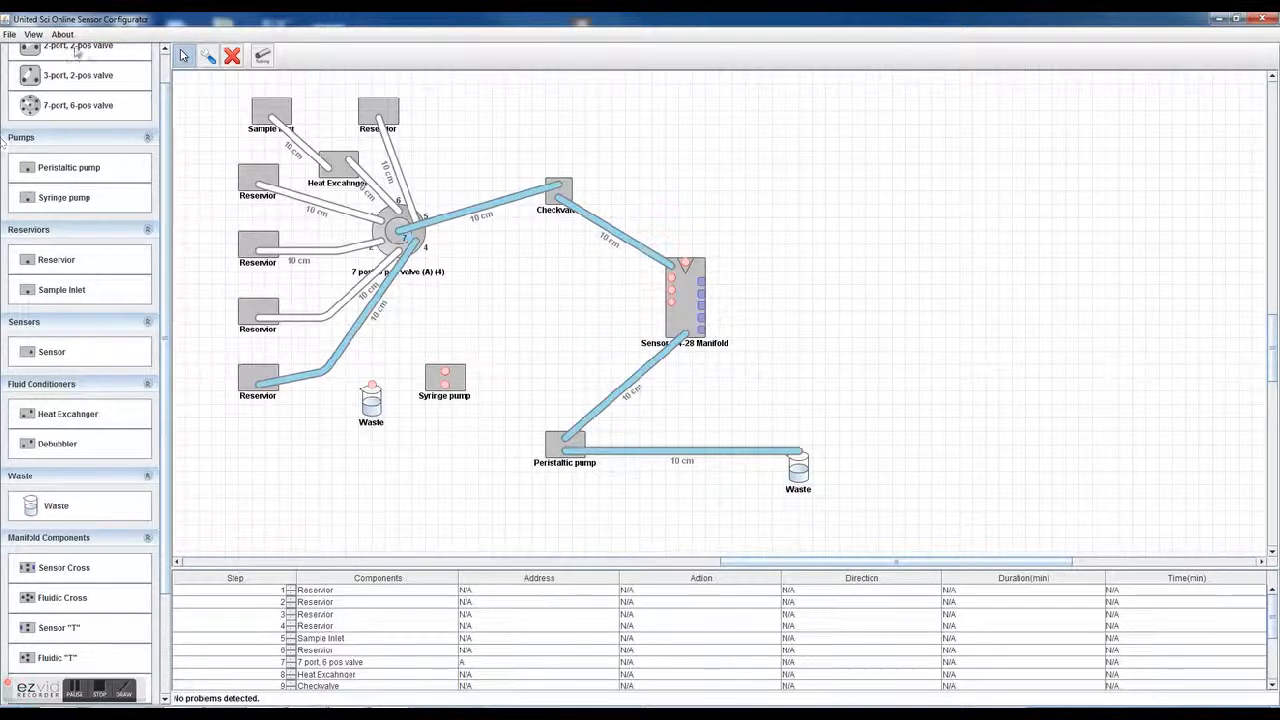
# Delete the tubing between the manifold and the peristaltic pump, and place a 3-port, 2-pos valve below the manifold.
pyautogui.click(232, 57)
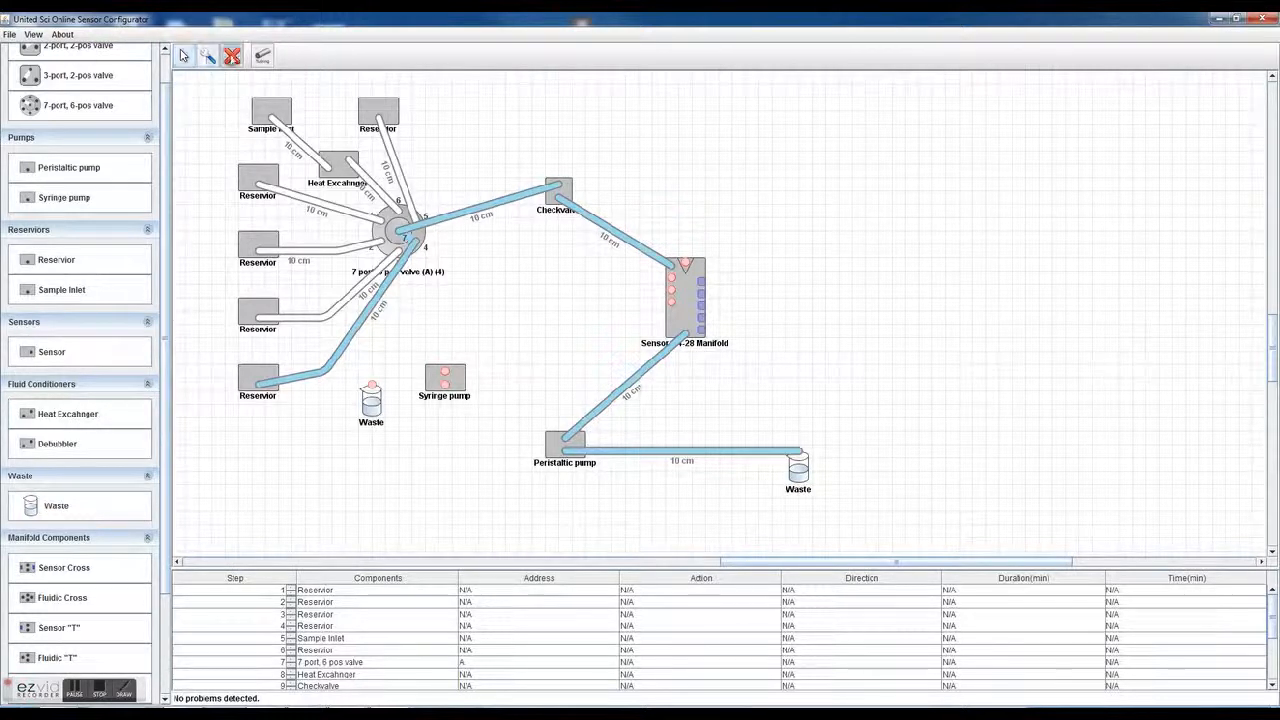
pyautogui.click(638, 372)
pyautogui.moveTo(165, 468); pyautogui.dragTo(162, 339)
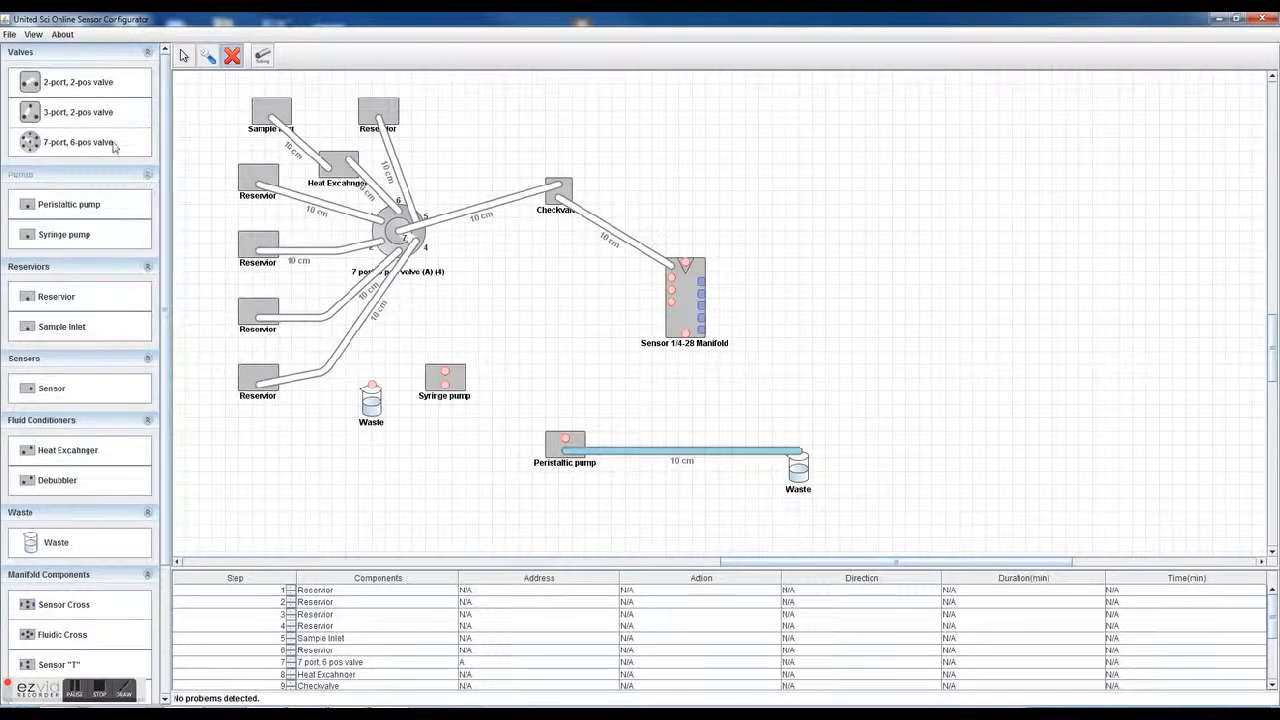
pyautogui.click(73, 118)
pyautogui.click(685, 392)
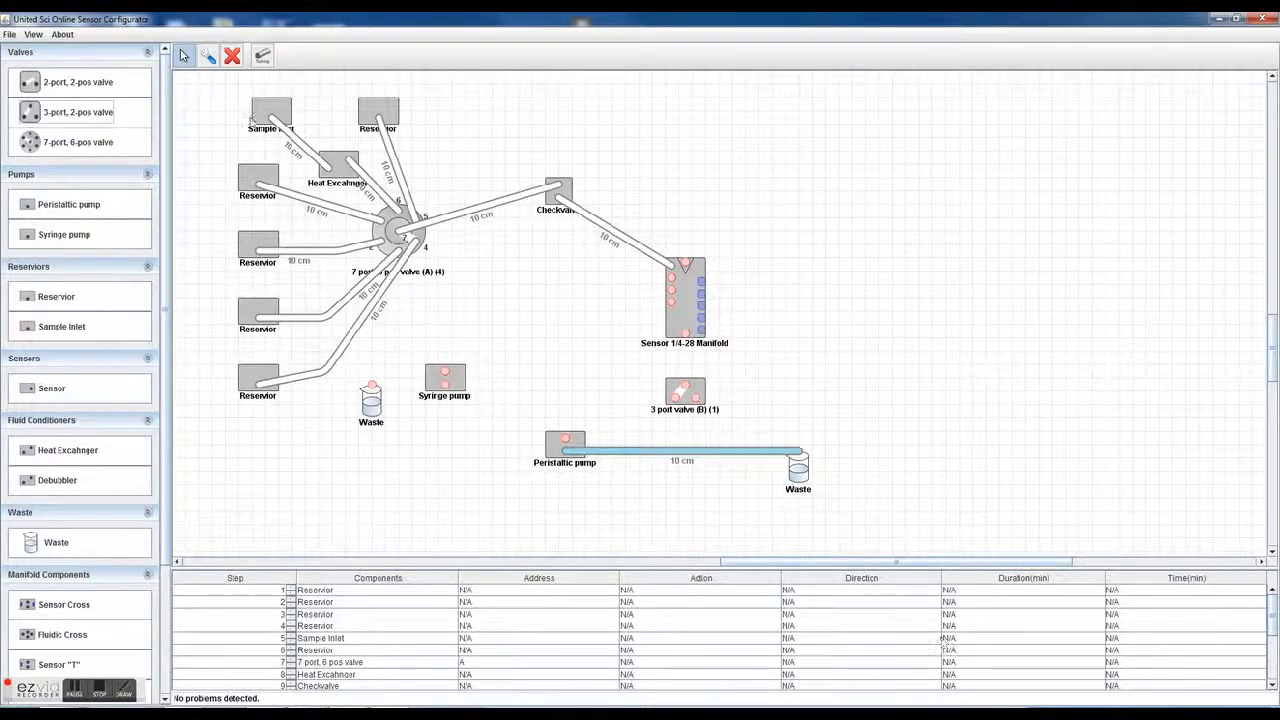
# Connect tubing from the nearby waste through the syringe pump to the manifold, and from the manifold through the 3-port valve to the peristaltic pump.
pyautogui.click(262, 56)
pyautogui.moveTo(373, 388)
pyautogui.mouseDown()
pyautogui.moveTo(453, 376)
pyautogui.moveTo(671, 288)
pyautogui.mouseUp()
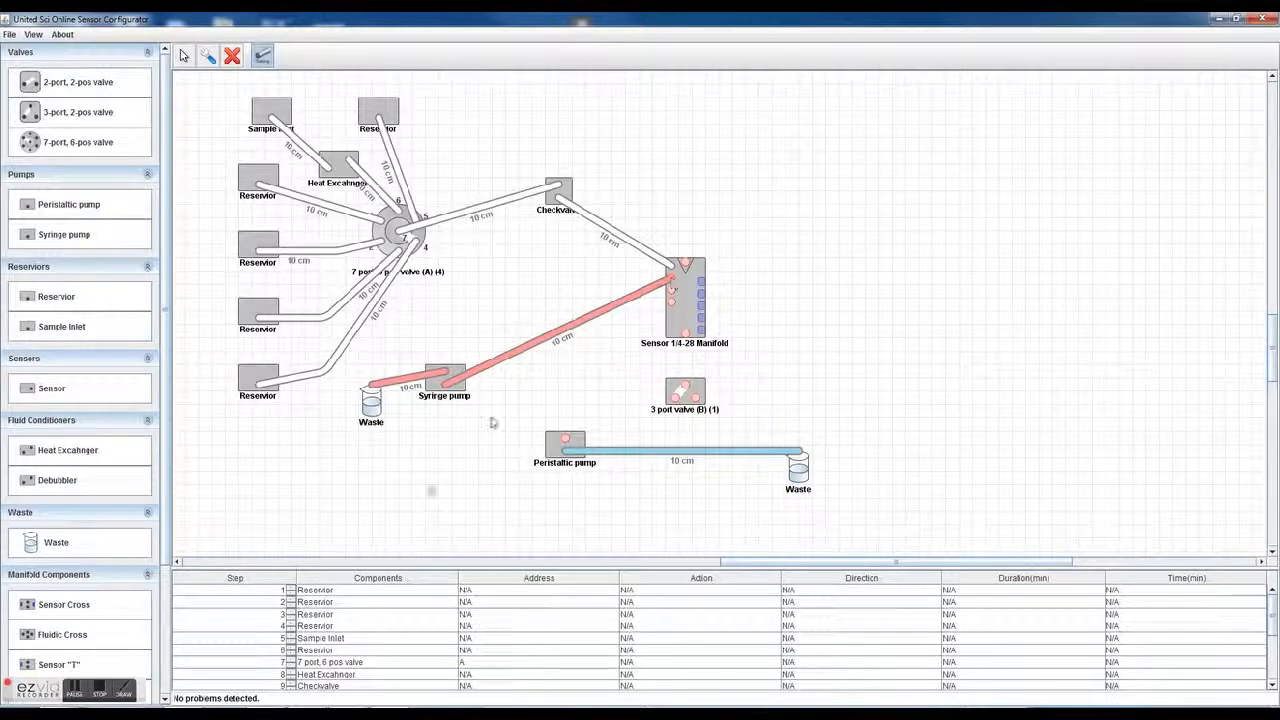
pyautogui.moveTo(686, 336); pyautogui.dragTo(566, 438)
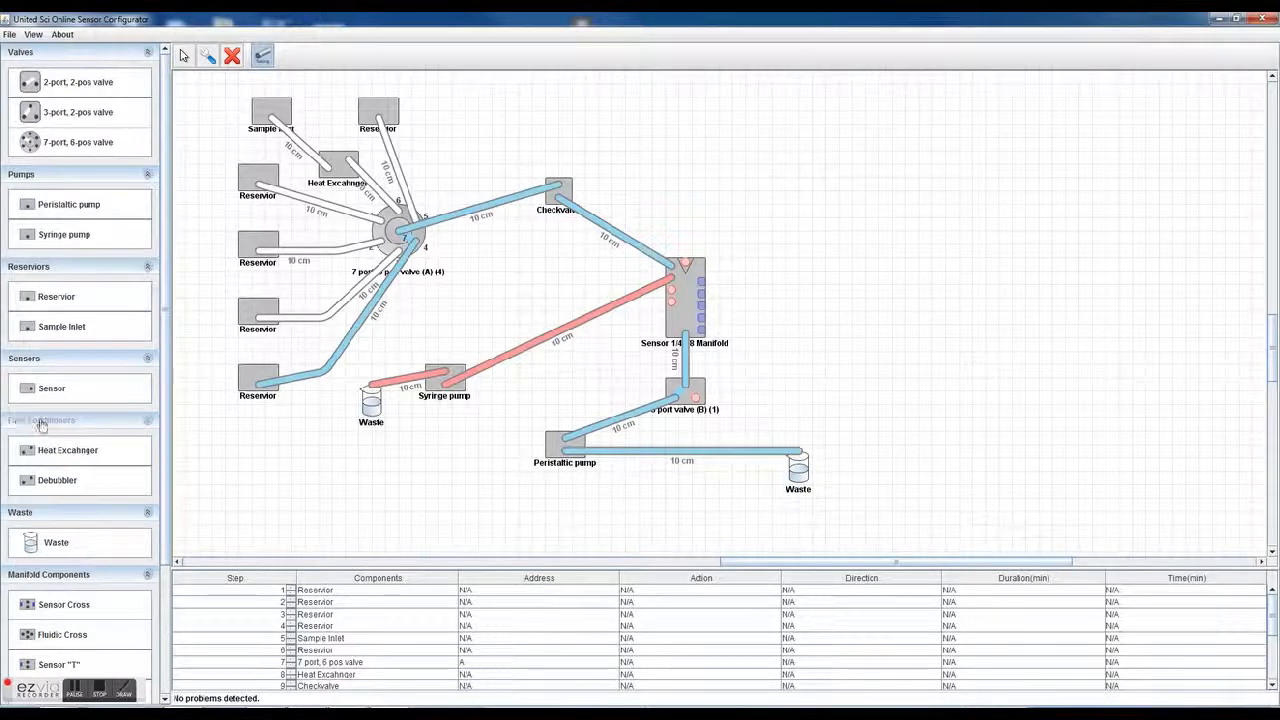
# Replace the waste beside the syringe pump with a reservoir placed below it, and place another waste beside the 3-port valve.
pyautogui.click(230, 62)
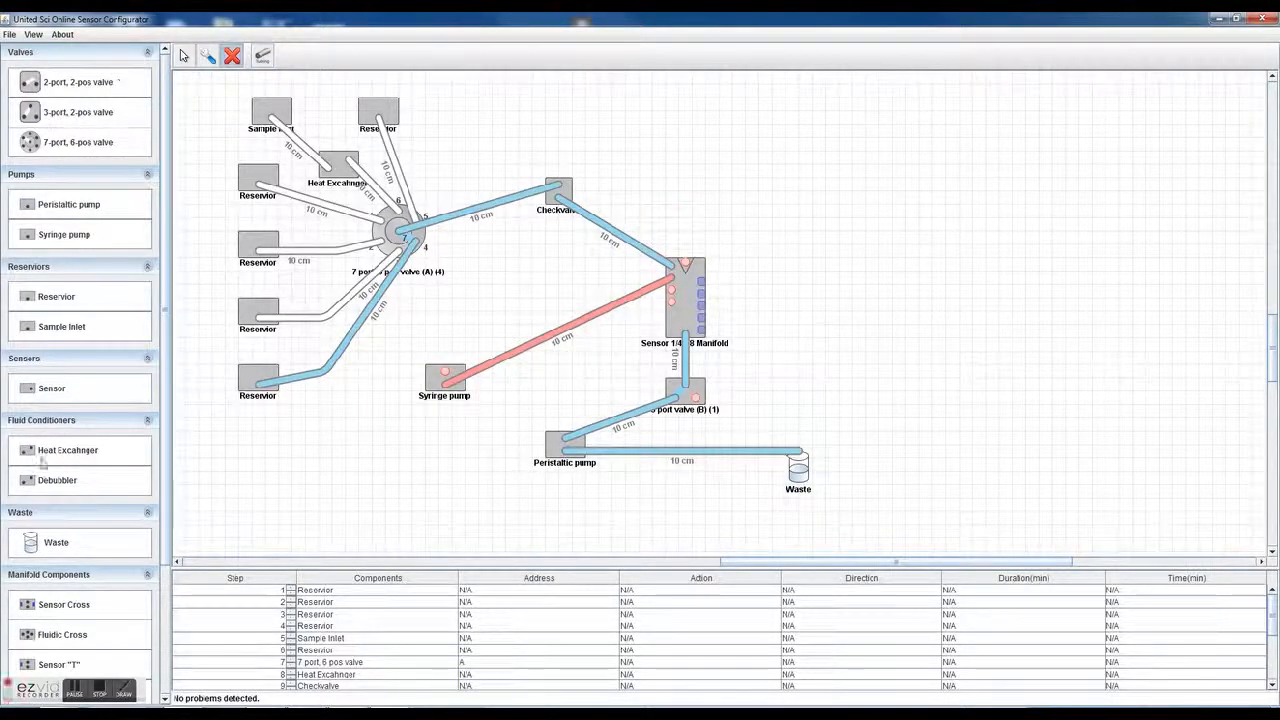
pyautogui.moveTo(56, 296); pyautogui.dragTo(380, 440)
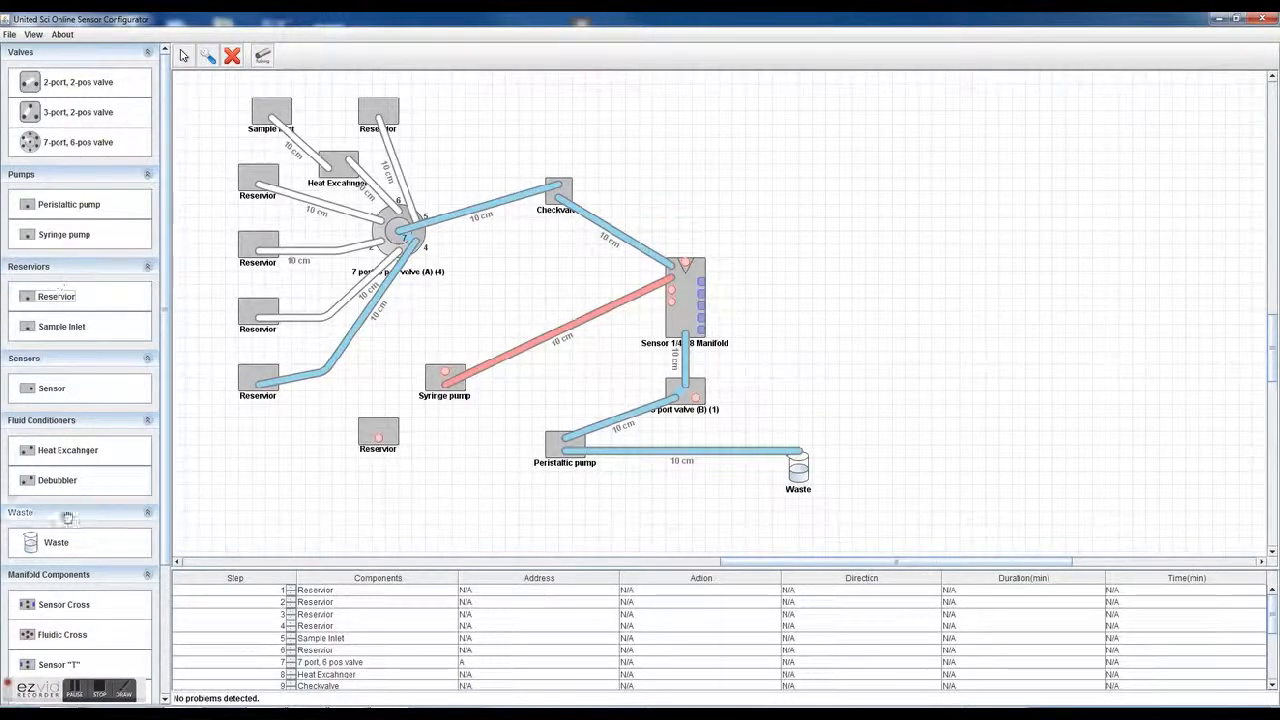
pyautogui.moveTo(56, 542); pyautogui.dragTo(800, 378)
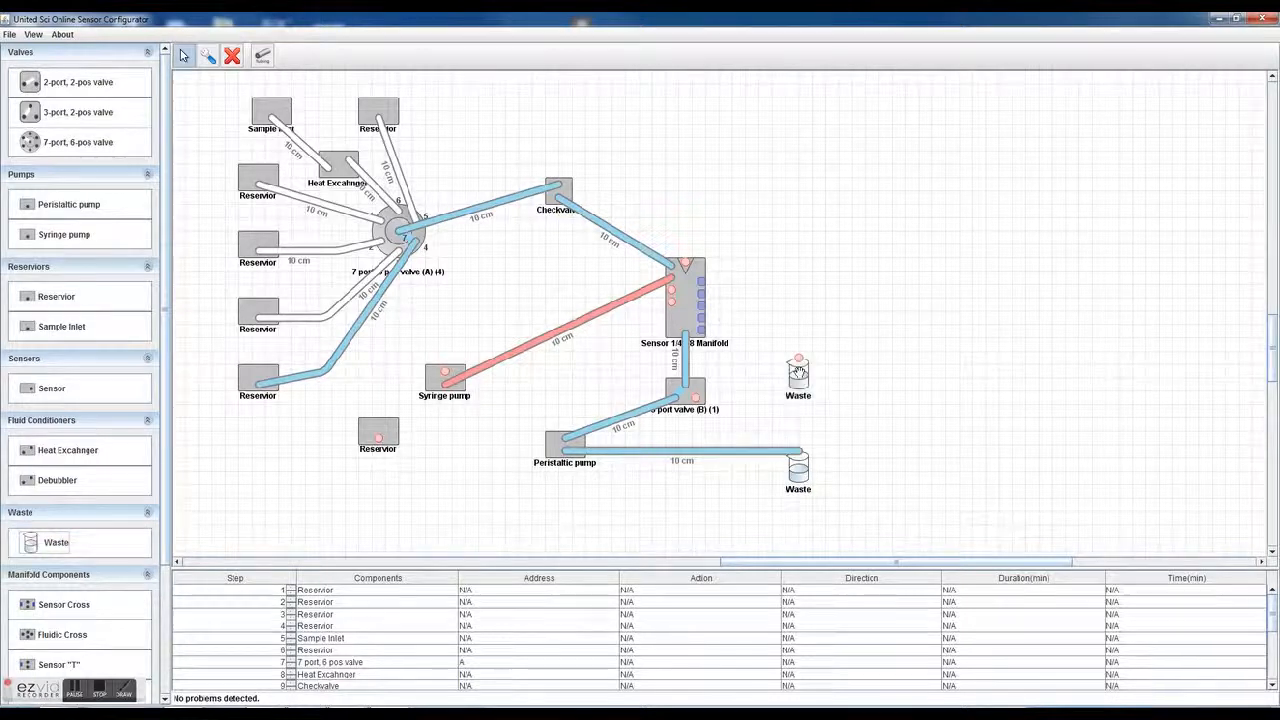
# Connect tubing from the syringe pump to the new reservoir, and from the 3-port valve's free port to the new waste.
pyautogui.click(262, 56)
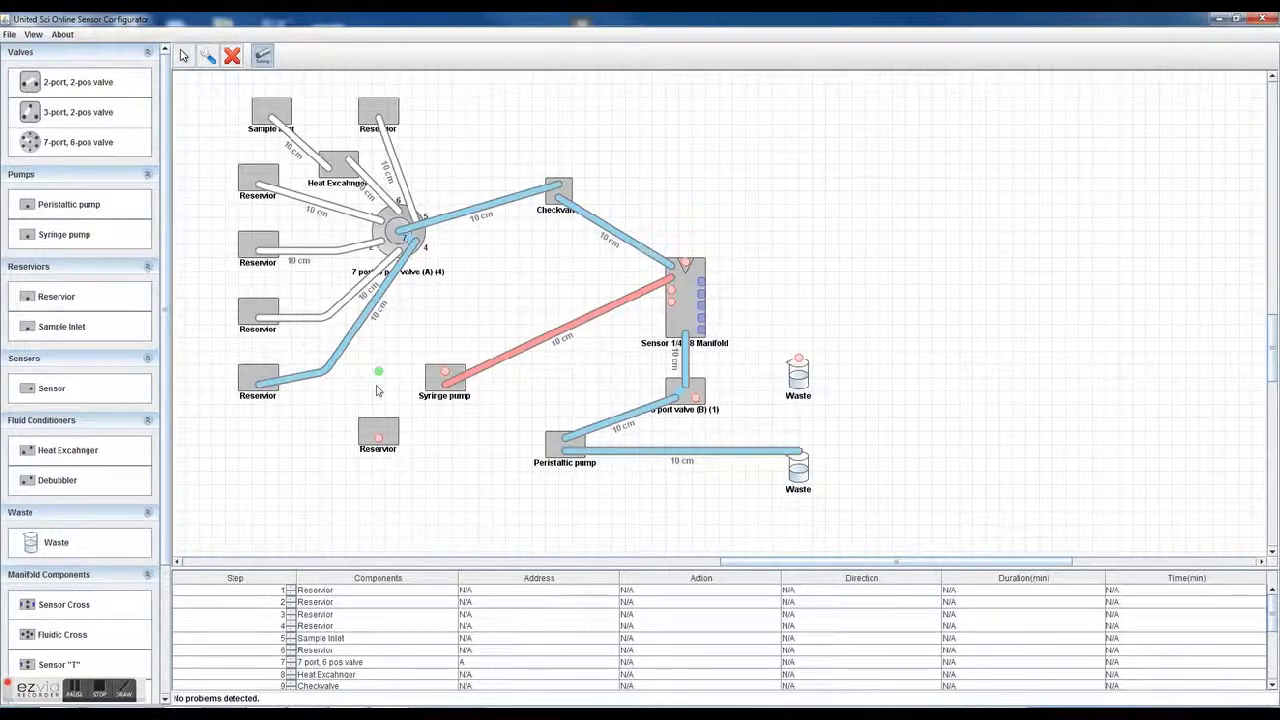
pyautogui.moveTo(421, 376); pyautogui.dragTo(380, 430)
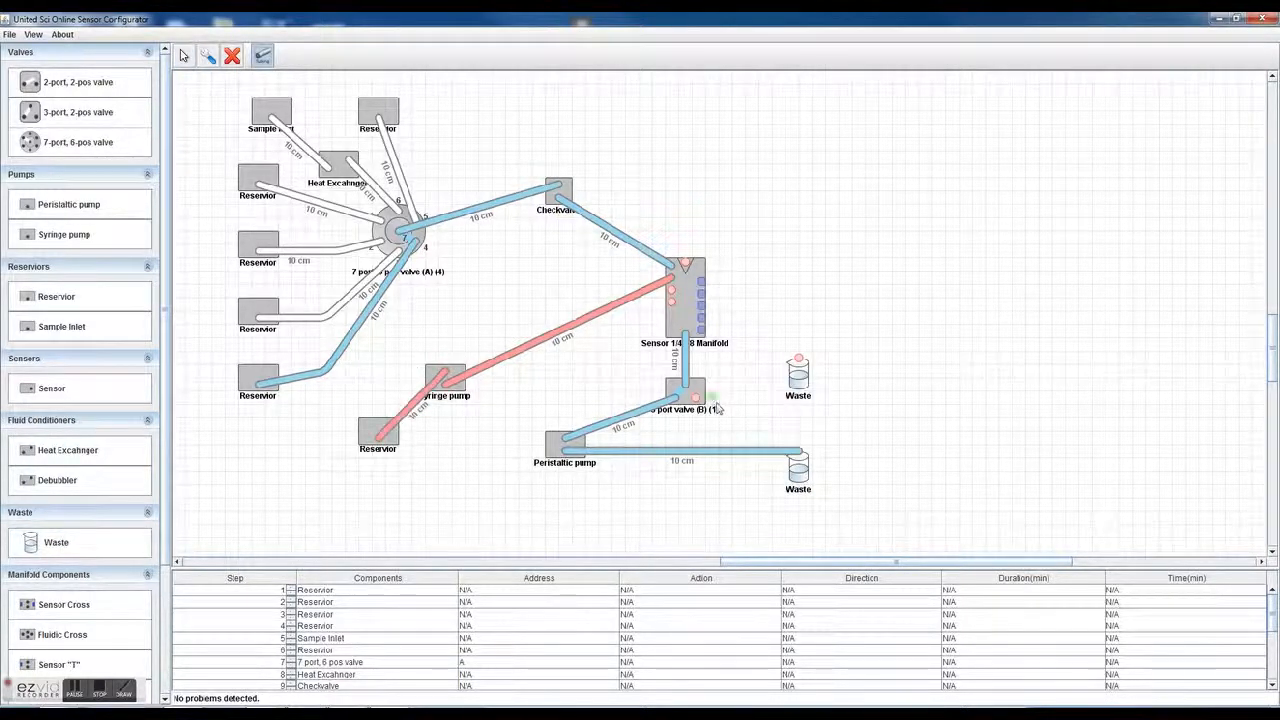
pyautogui.moveTo(697, 398); pyautogui.dragTo(800, 360)
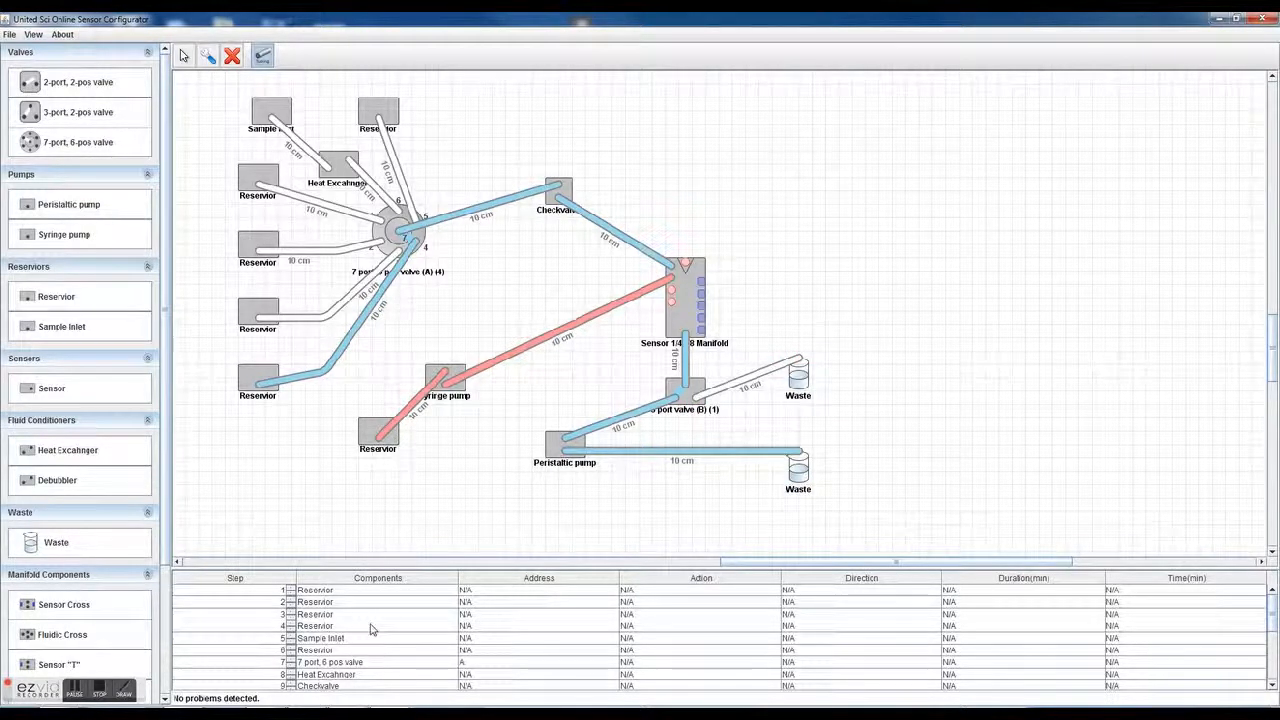
# Place a debubbler above the sensor manifold and connect it with tubing to the manifold's top port.
pyautogui.scroll(-5, 152, 600)
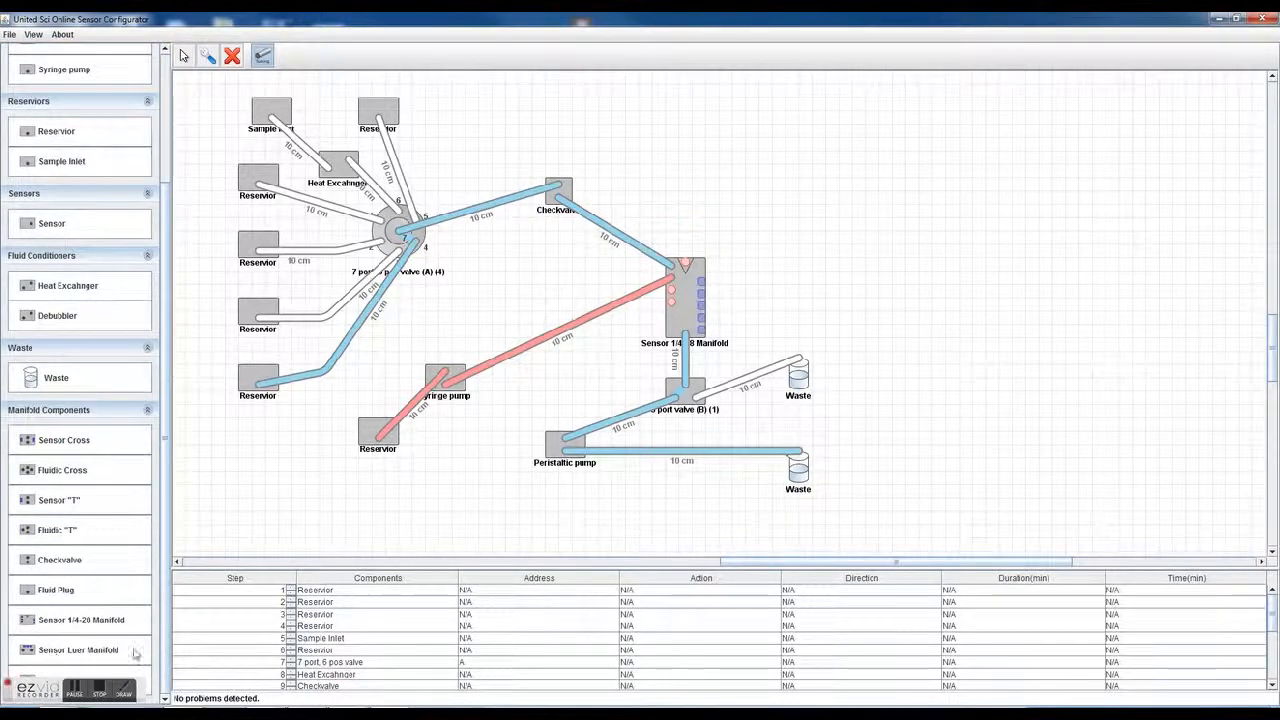
pyautogui.moveTo(80, 315); pyautogui.dragTo(728, 190)
pyautogui.click(267, 61)
pyautogui.moveTo(714, 194); pyautogui.dragTo(690, 266)
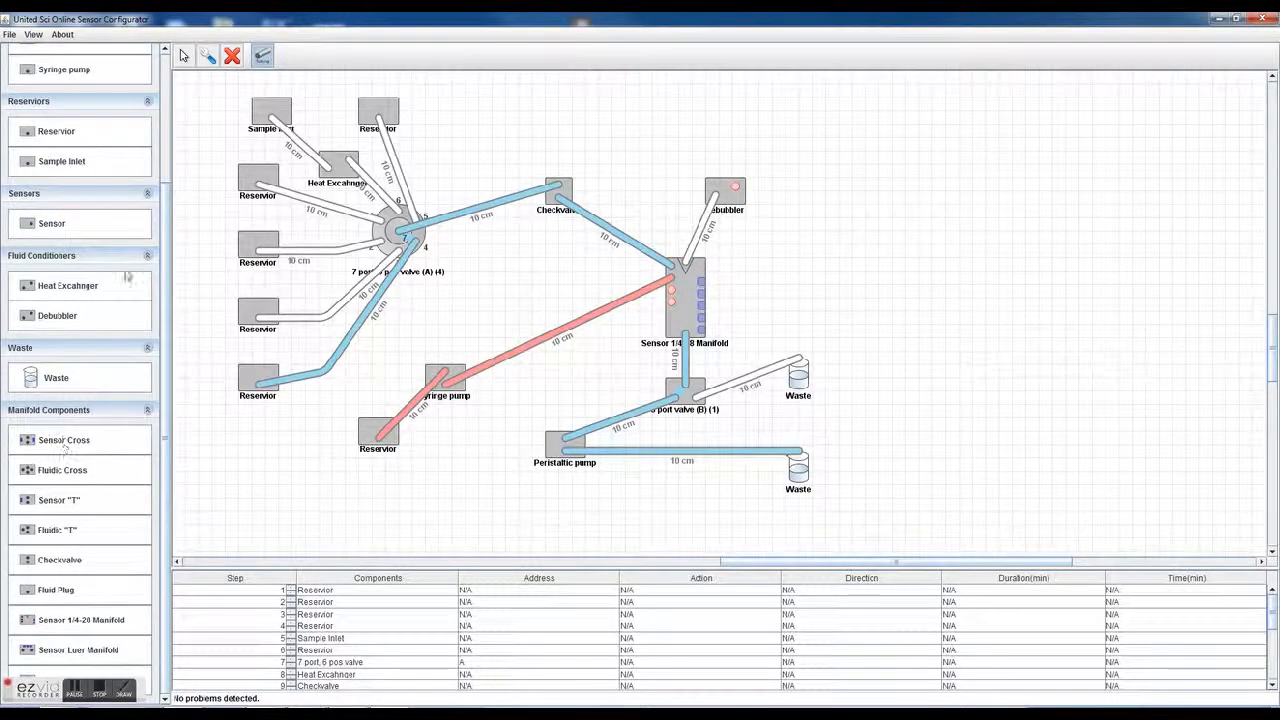
# Place three sensors at the manifold's sensor ports and a fourth sensor in the empty area below the syringe pump.
pyautogui.moveTo(168, 264); pyautogui.dragTo(164, 192)
pyautogui.moveTo(52, 309); pyautogui.dragTo(710, 284)
pyautogui.moveTo(117, 311); pyautogui.dragTo(716, 303)
pyautogui.moveTo(111, 315); pyautogui.dragTo(725, 332)
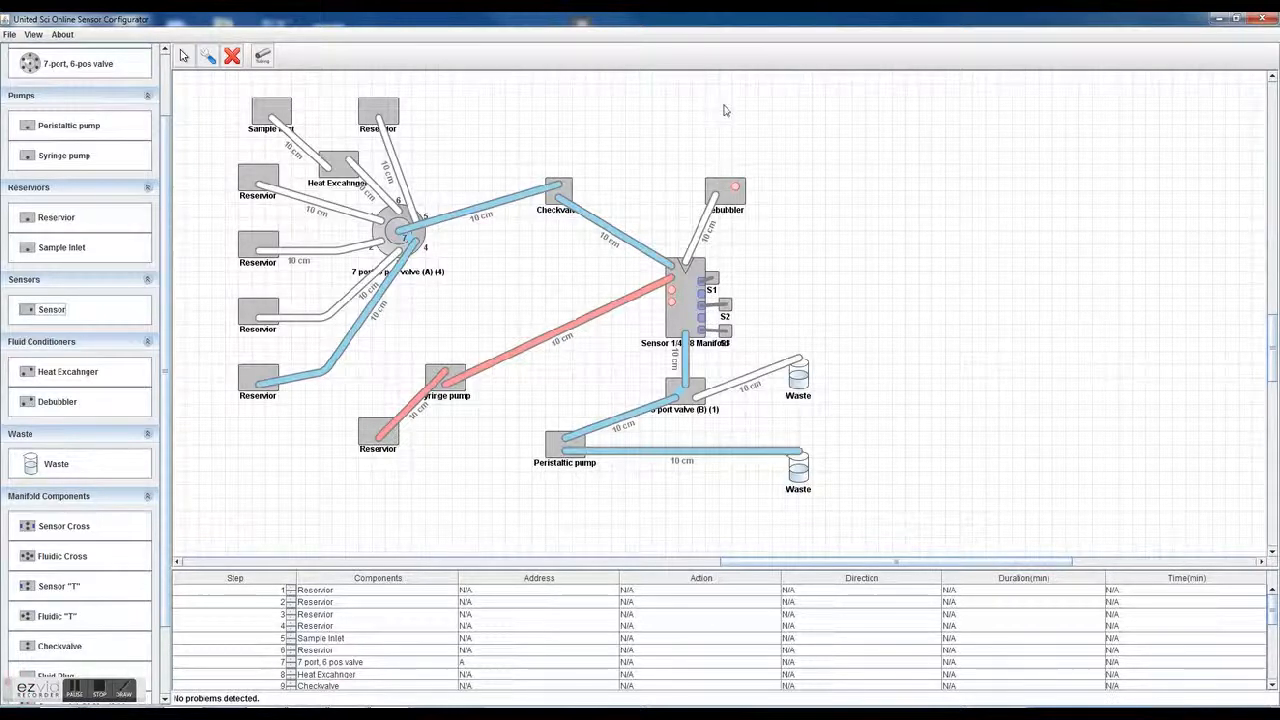
pyautogui.moveTo(50, 309); pyautogui.dragTo(445, 495)
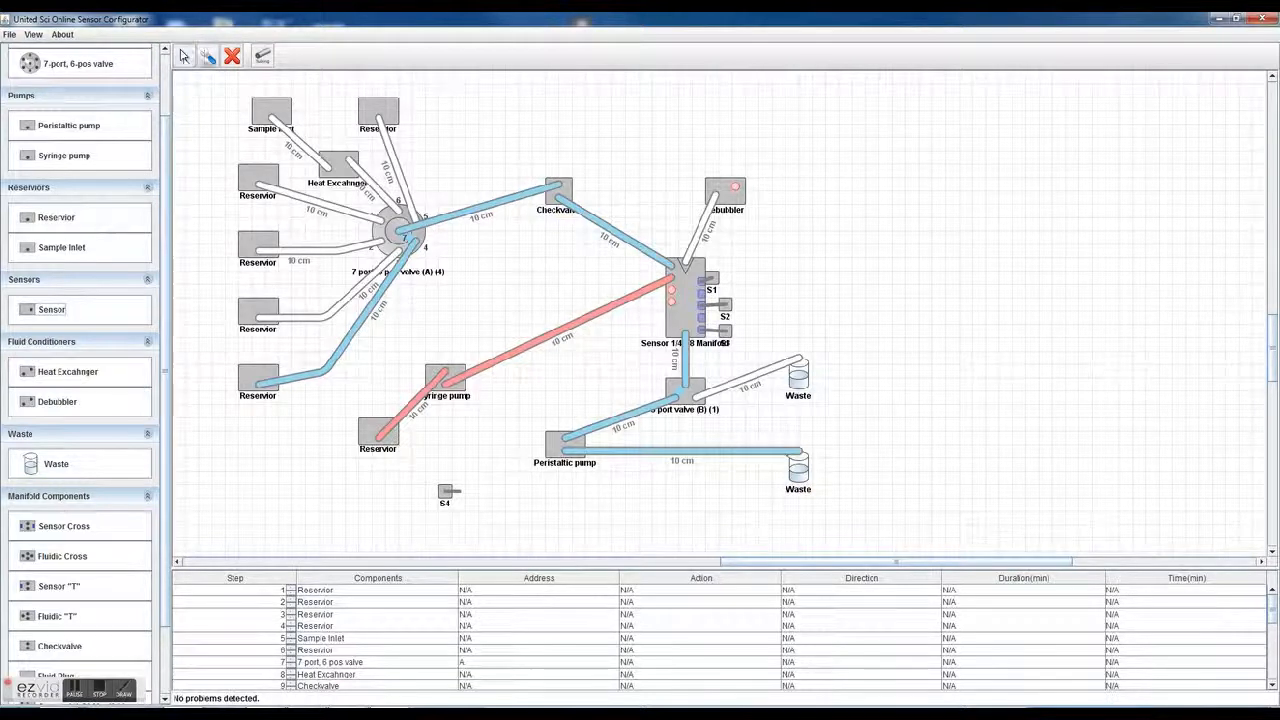
# Rename the topmost reservoir of the four-reservoir column to Calib 1, with volume 1 L and temperature 25.
pyautogui.click(208, 56)
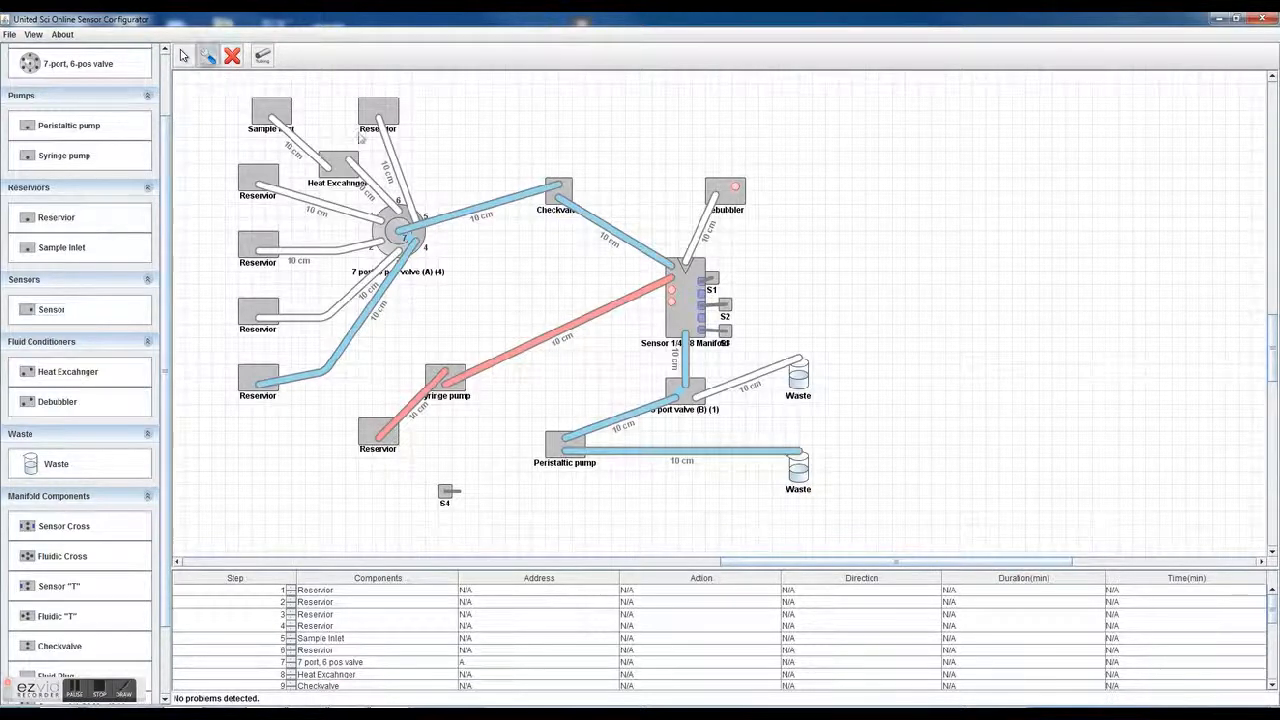
pyautogui.click(257, 177)
pyautogui.press('BackSpace')
pyautogui.press('BackSpace')
pyautogui.press('BackSpace')
pyautogui.press('BackSpace')
pyautogui.press('BackSpace')
pyautogui.press('BackSpace')
pyautogui.press('BackSpace')
pyautogui.press('BackSpace')
pyautogui.press('BackSpace')
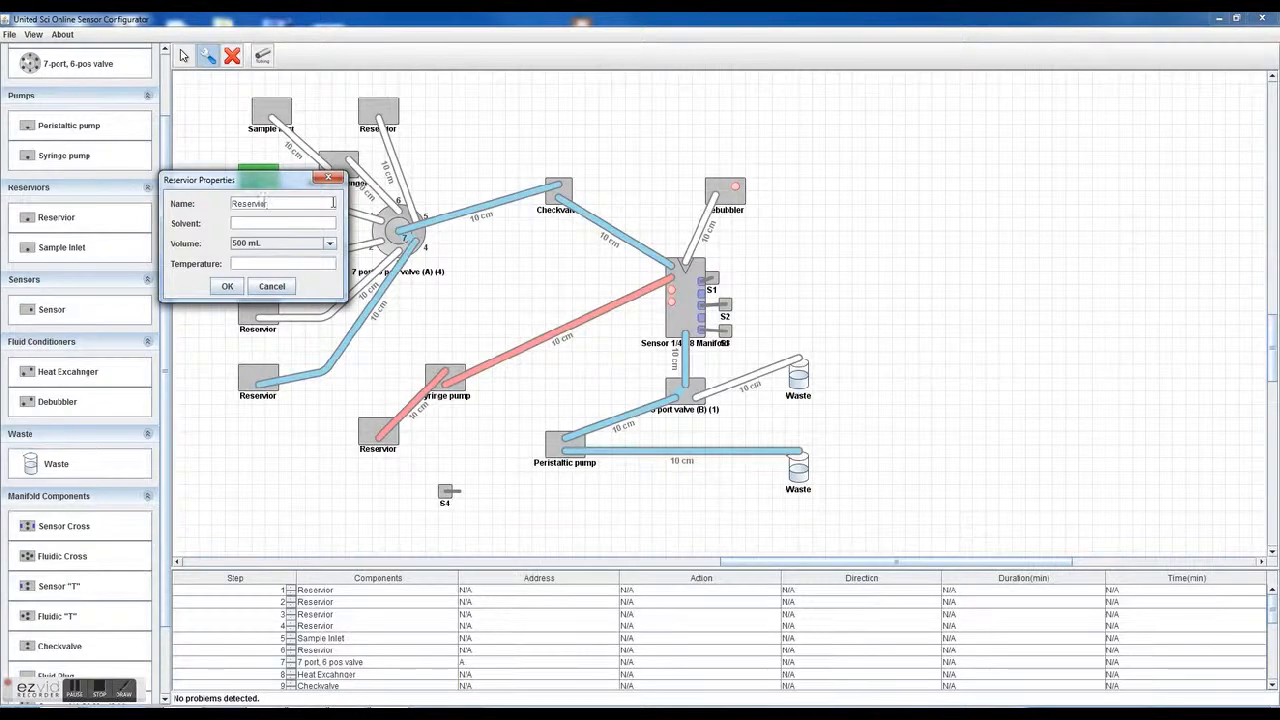
pyautogui.write('Calib 1')
pyautogui.click(284, 244)
pyautogui.click(282, 267)
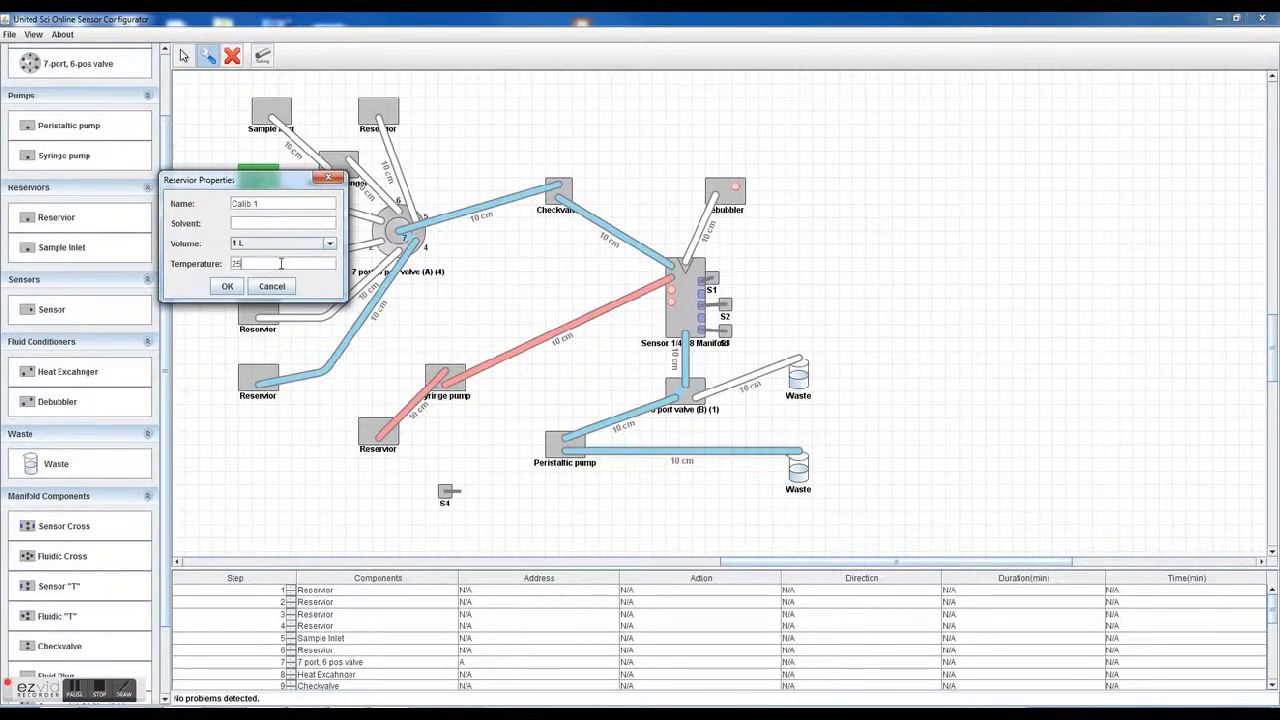
pyautogui.click(222, 286)
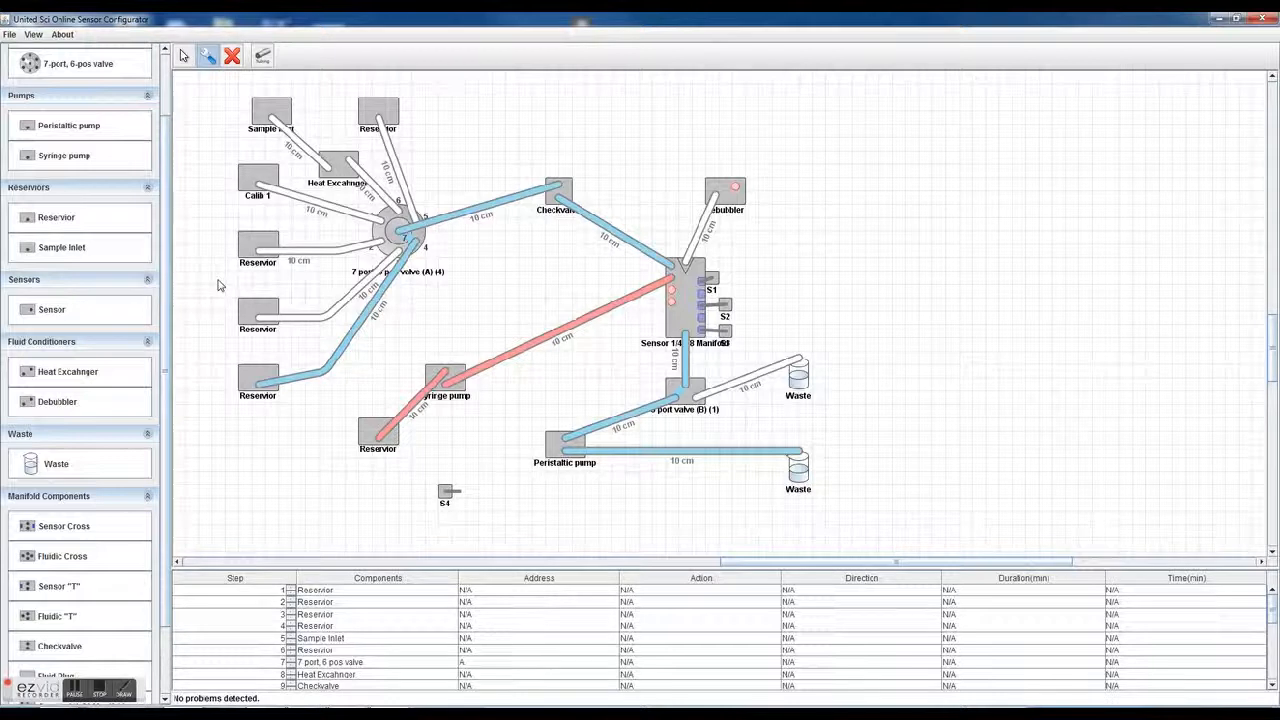
# Set the sample inlet's name to From process, temperature to 100, pressure to 10 bar and fluid description to water solution.
pyautogui.doubleClick(278, 112)
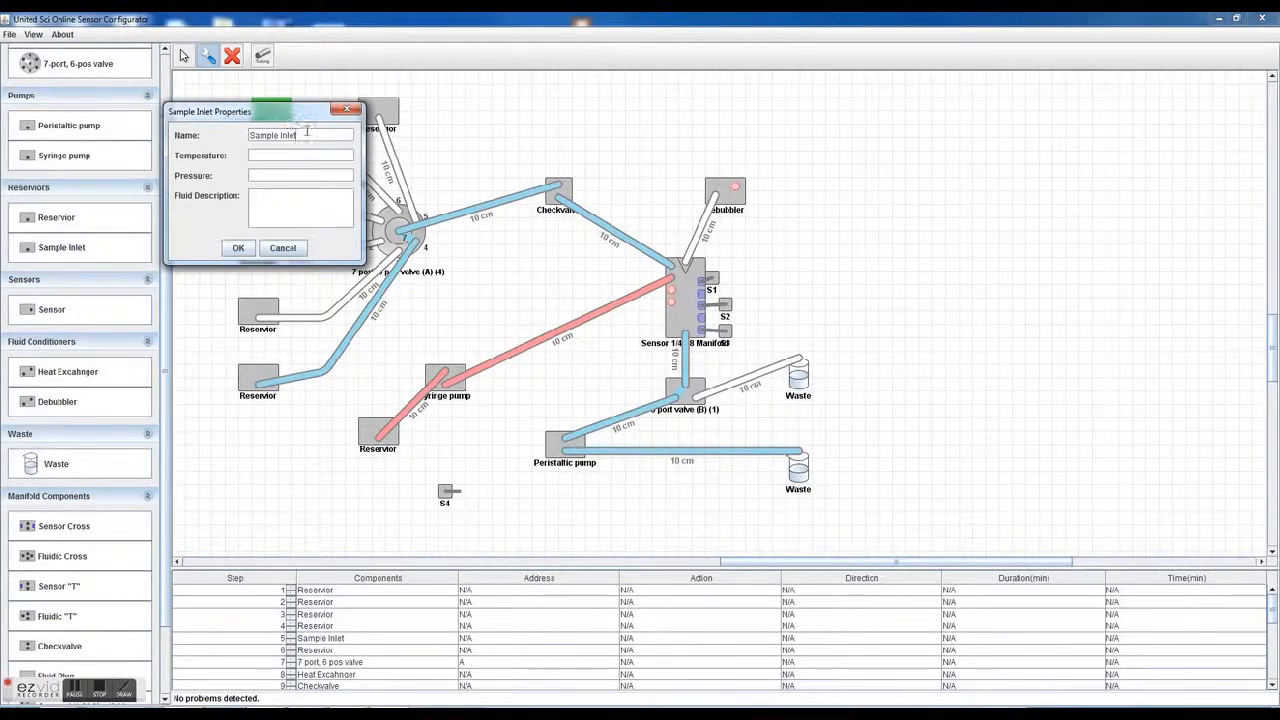
pyautogui.moveTo(307, 132); pyautogui.dragTo(230, 118)
pyautogui.write('Prom process')
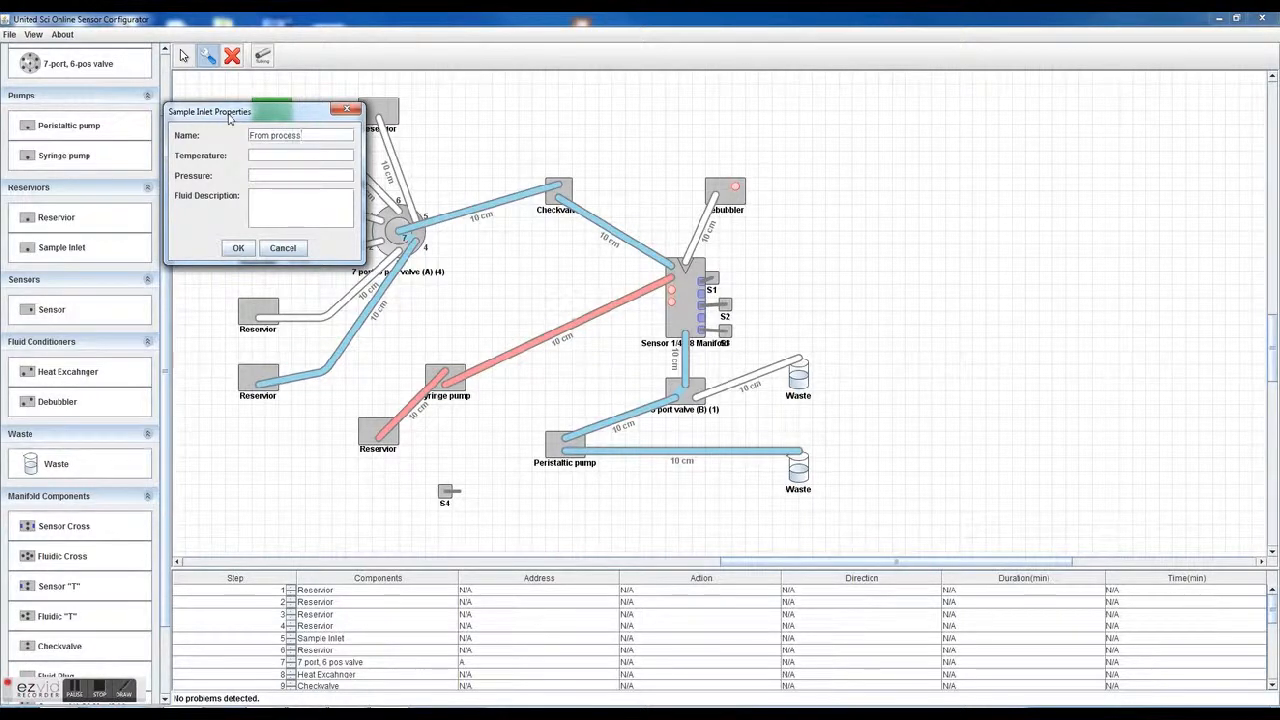
pyautogui.click(296, 156)
pyautogui.write('10')
pyautogui.click(307, 177)
pyautogui.write('10 bar')
pyautogui.click(303, 200)
pyautogui.write('water solution')
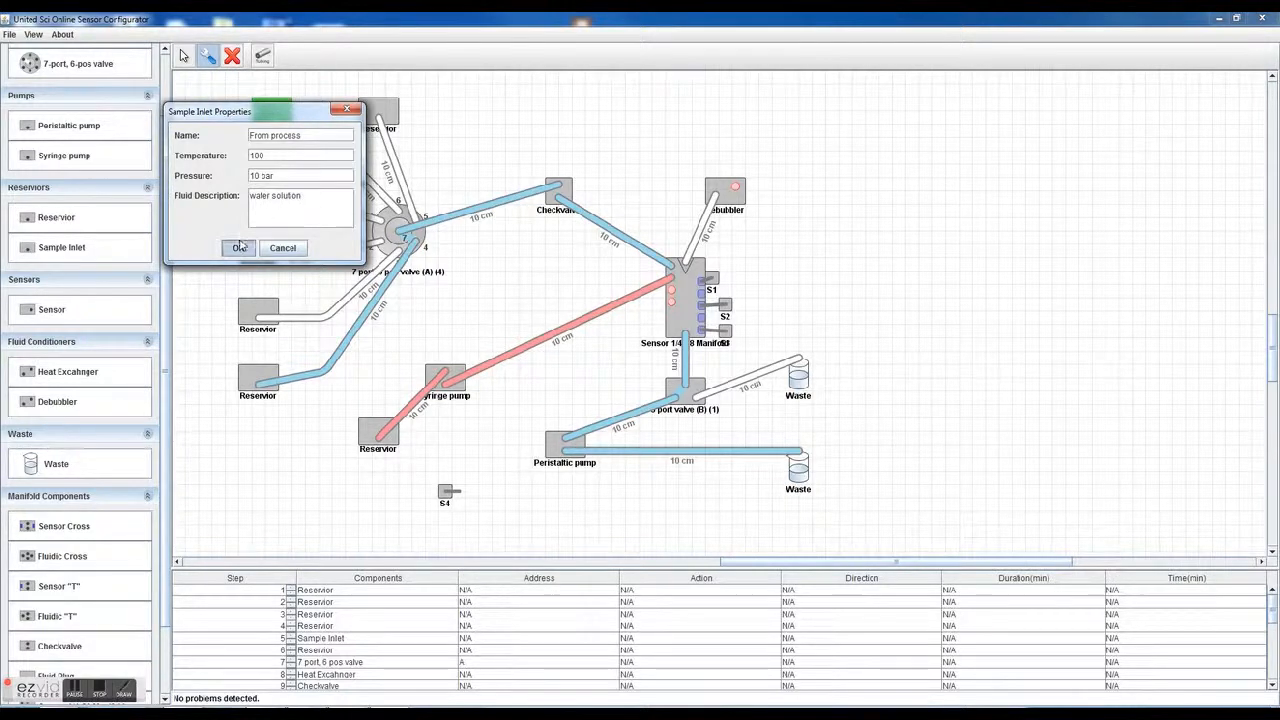
pyautogui.click(238, 247)
# Set the heat exchanger to 100 deg C in, 25 deg C out, 10 mL/min flow and 20 mL reservoir volume.
pyautogui.doubleClick(338, 163)
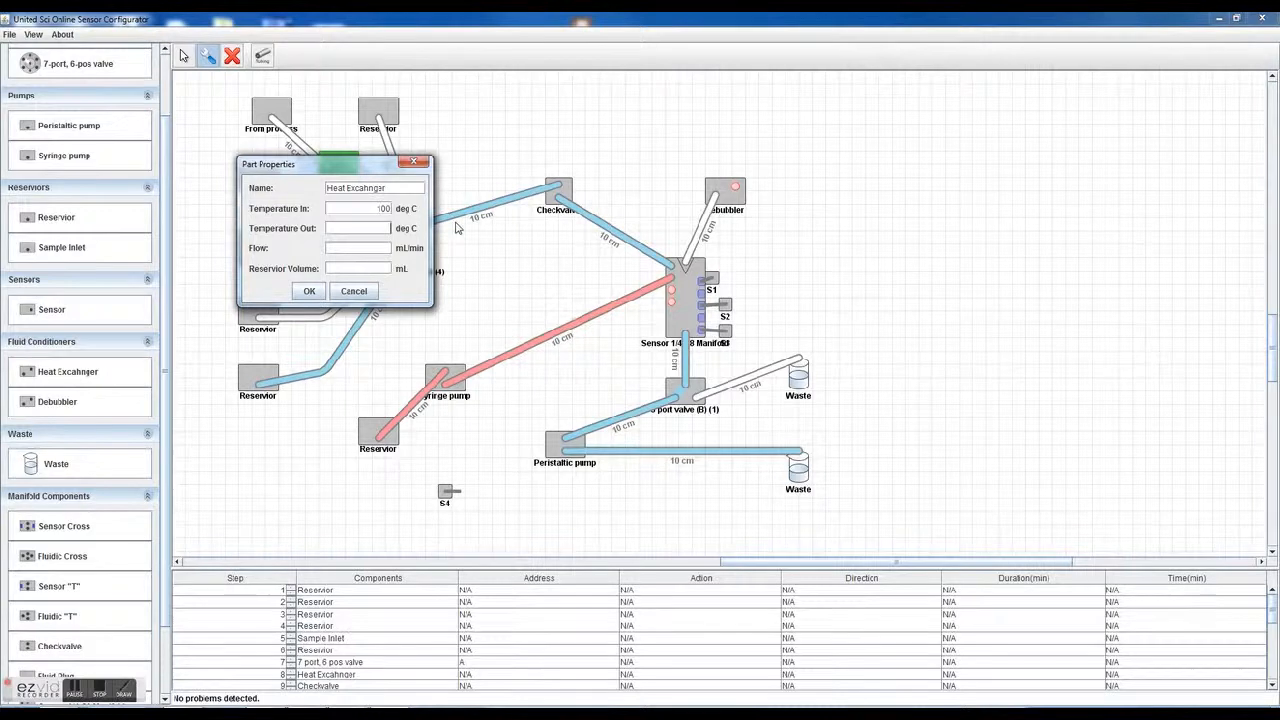
pyautogui.write('25')
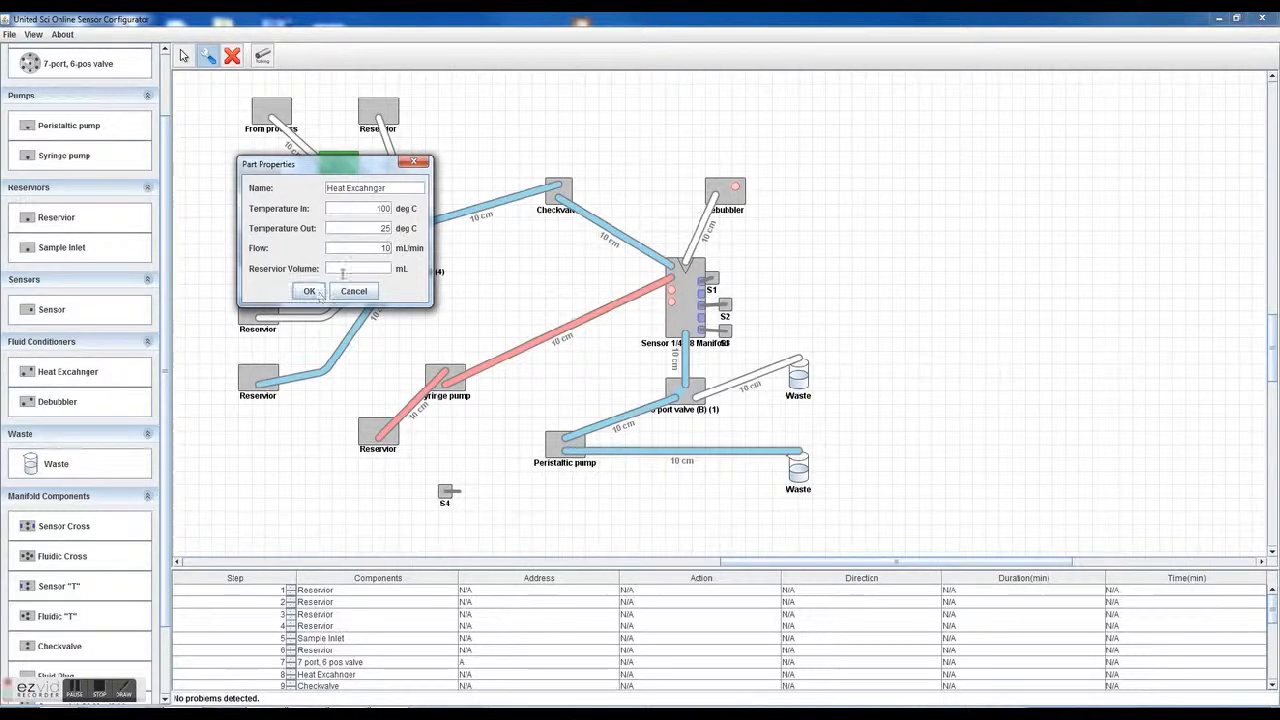
pyautogui.write('10')
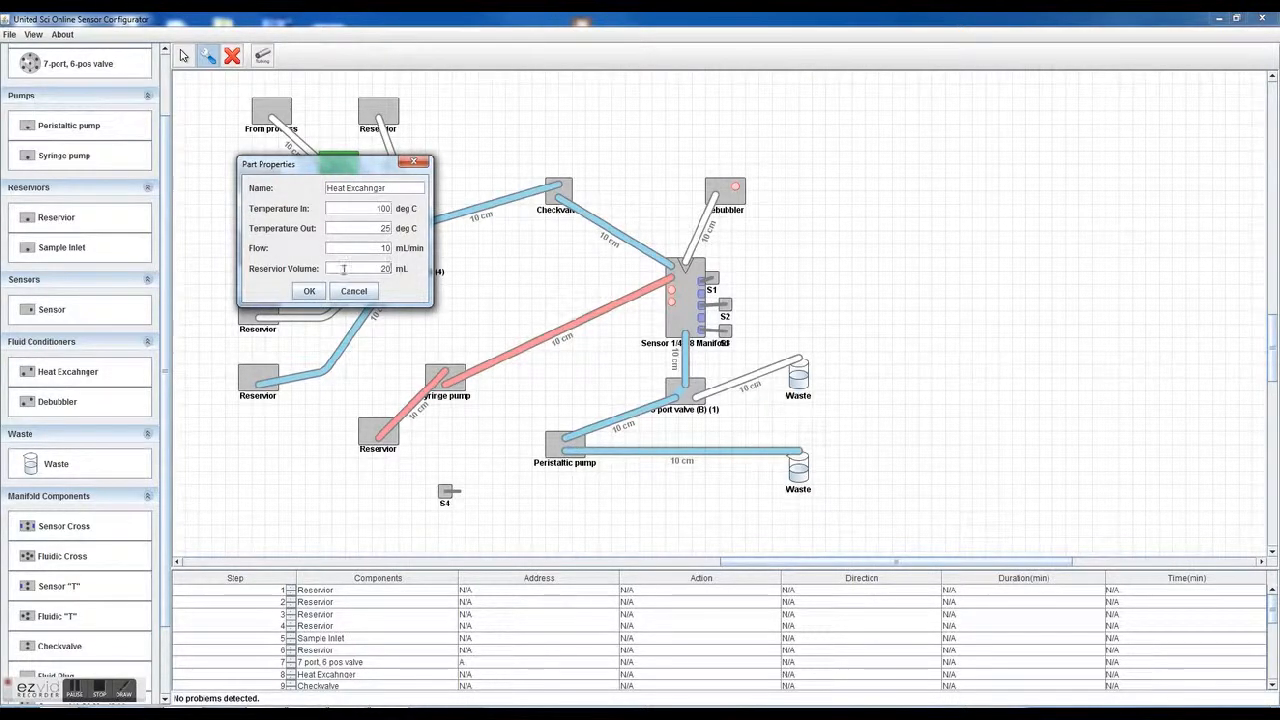
pyautogui.click(309, 291)
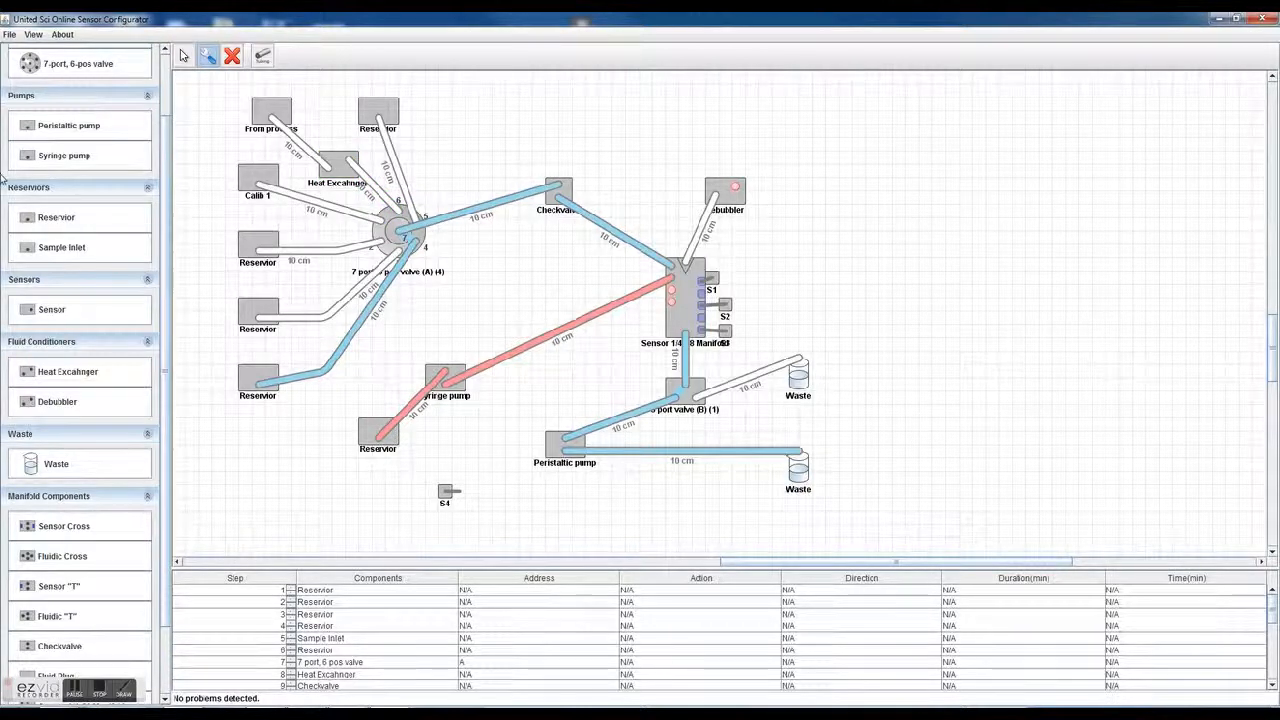
# Configure sensor S1 with the name Nitrate, fitting 1/4 - 28, type ISE and chemistry Arsenite.
pyautogui.doubleClick(710, 281)
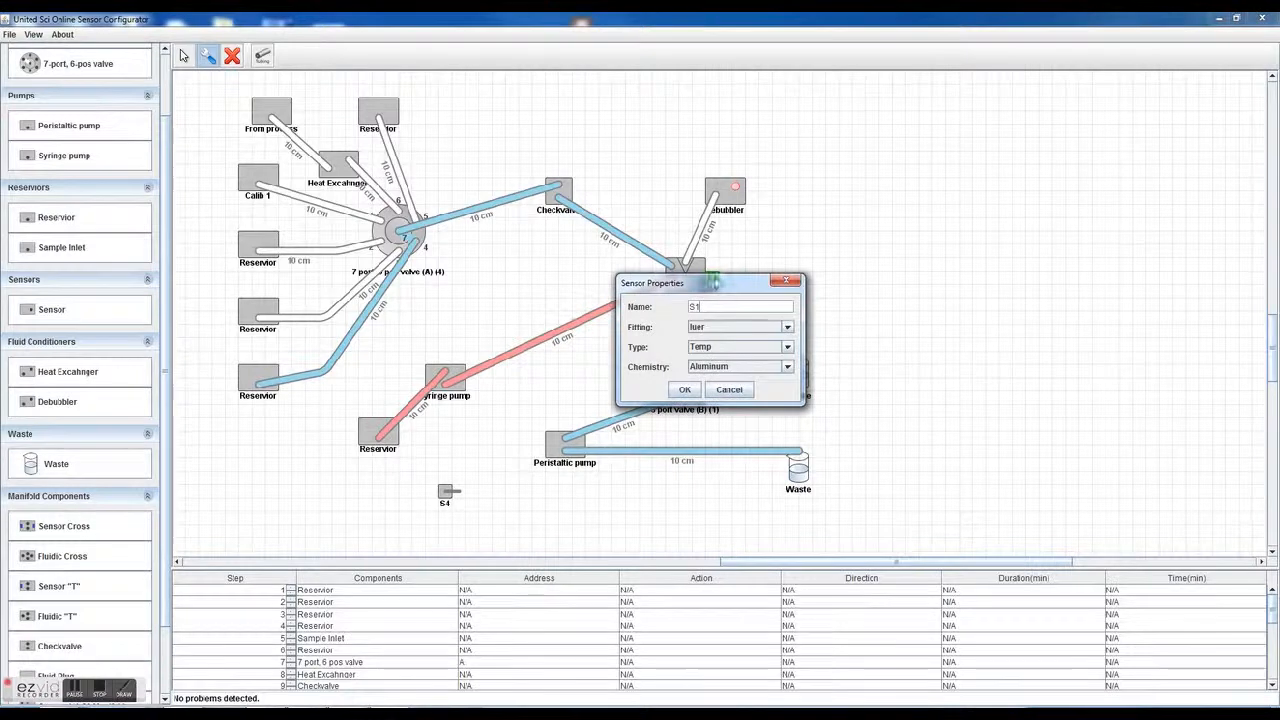
pyautogui.press('BackSpace')
pyautogui.press('BackSpace')
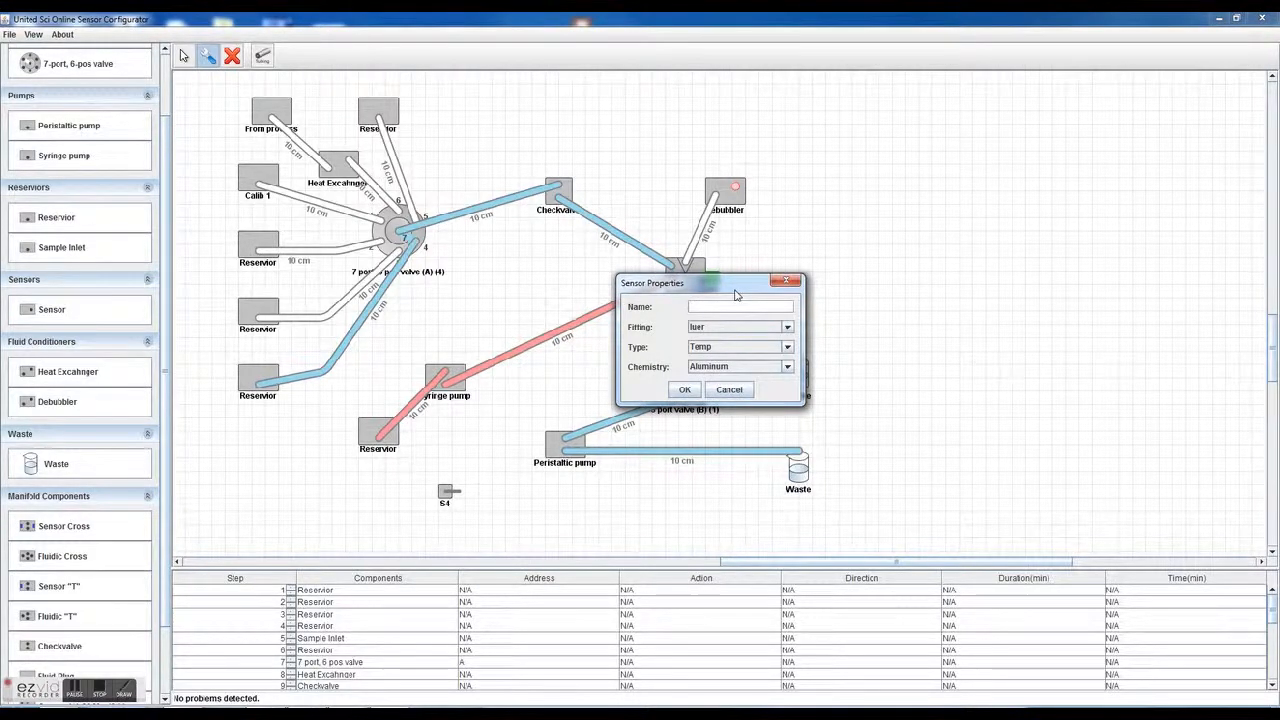
pyautogui.write('Nitrate')
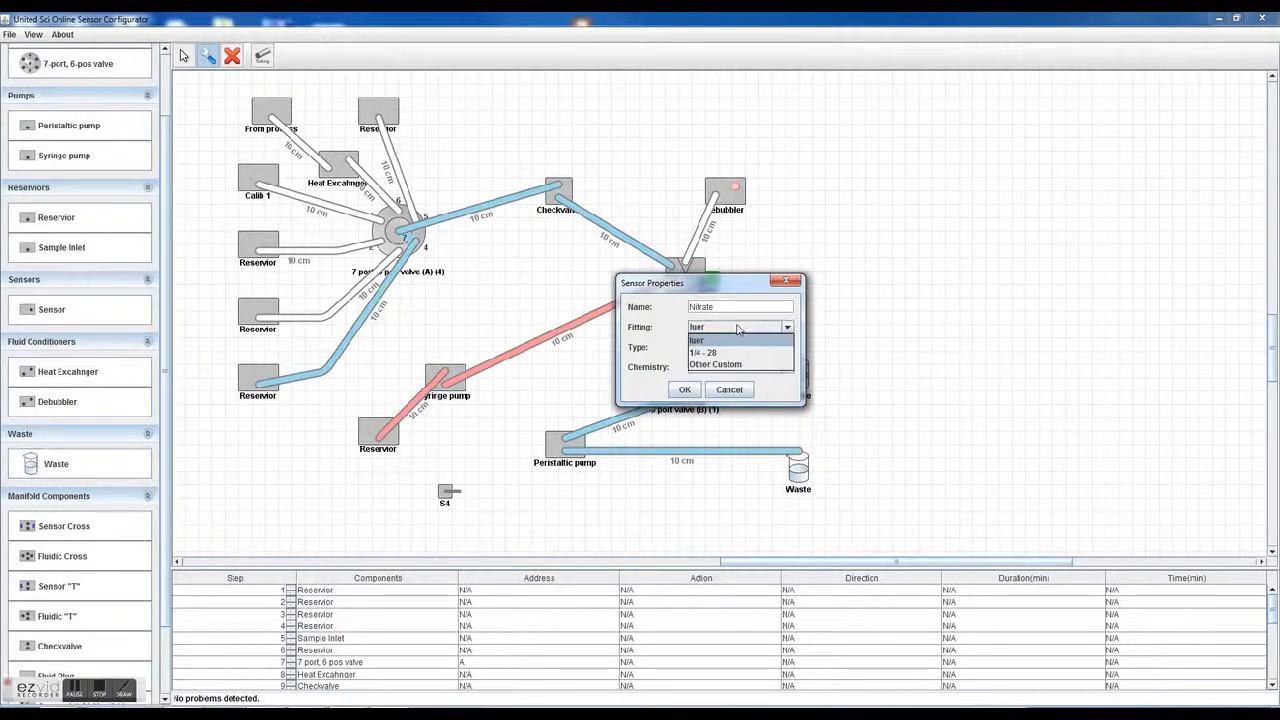
pyautogui.click(703, 352)
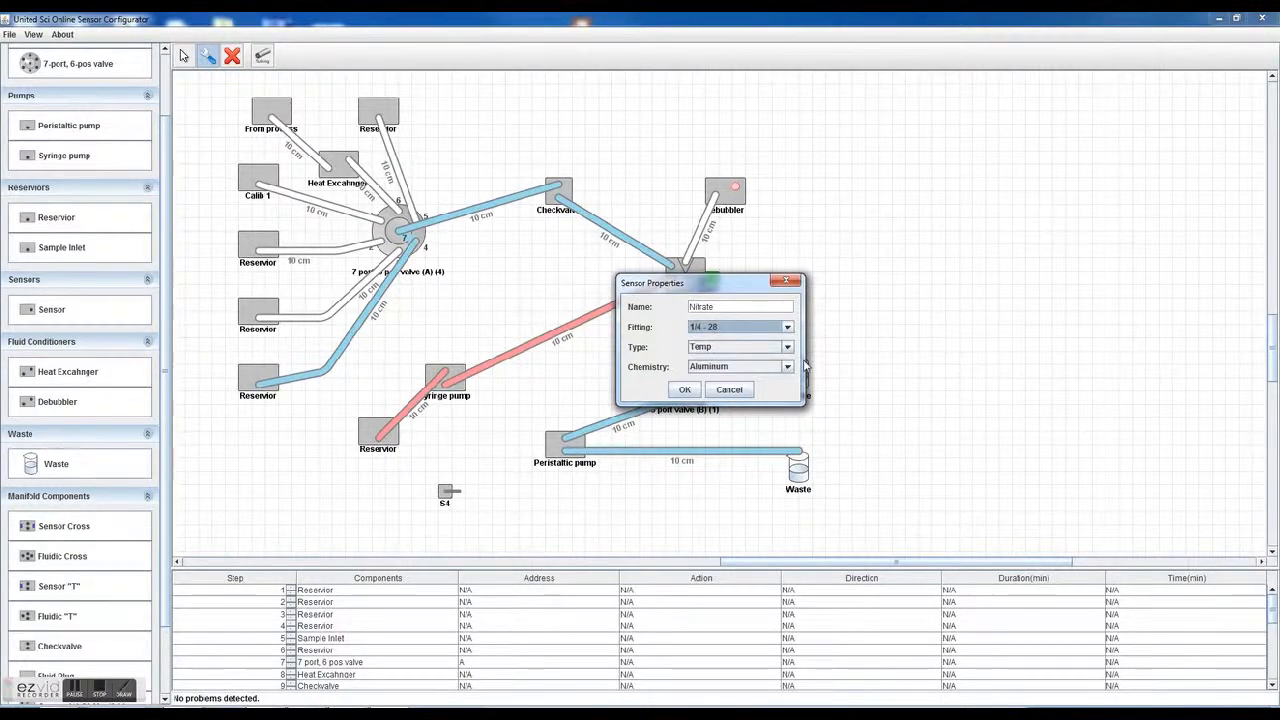
pyautogui.click(737, 352)
pyautogui.click(737, 370)
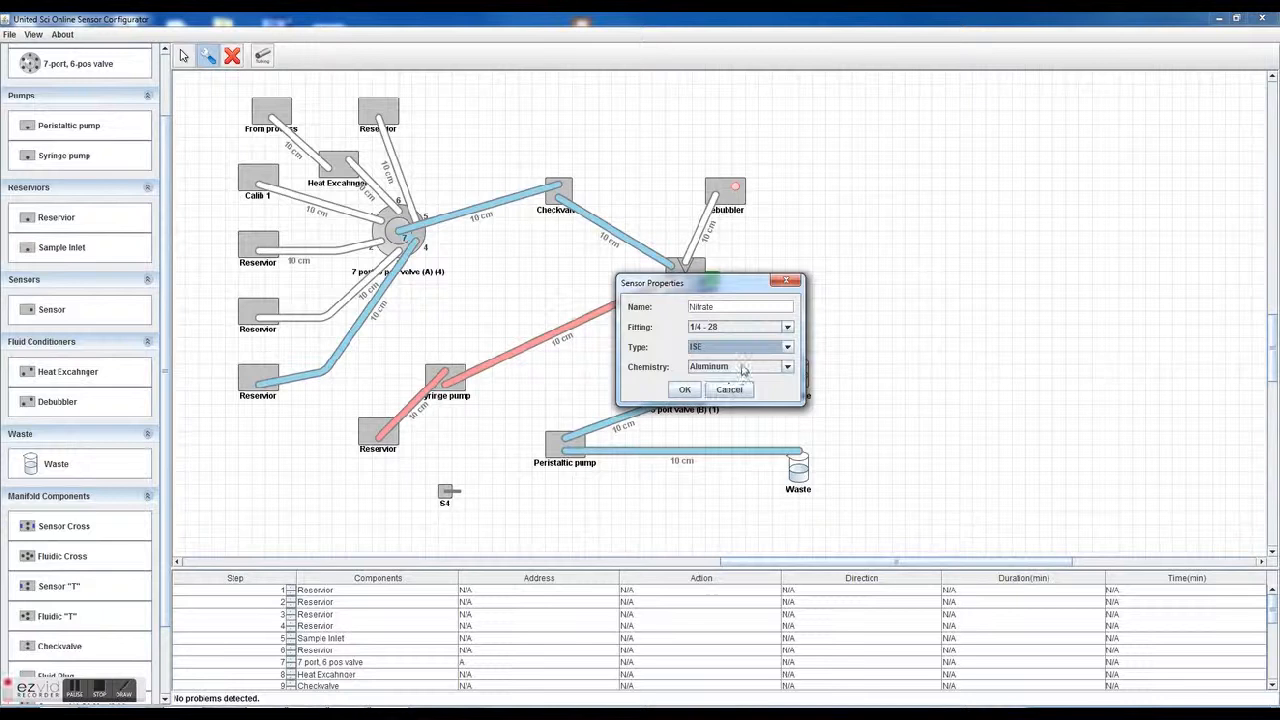
pyautogui.click(743, 366)
pyautogui.click(735, 416)
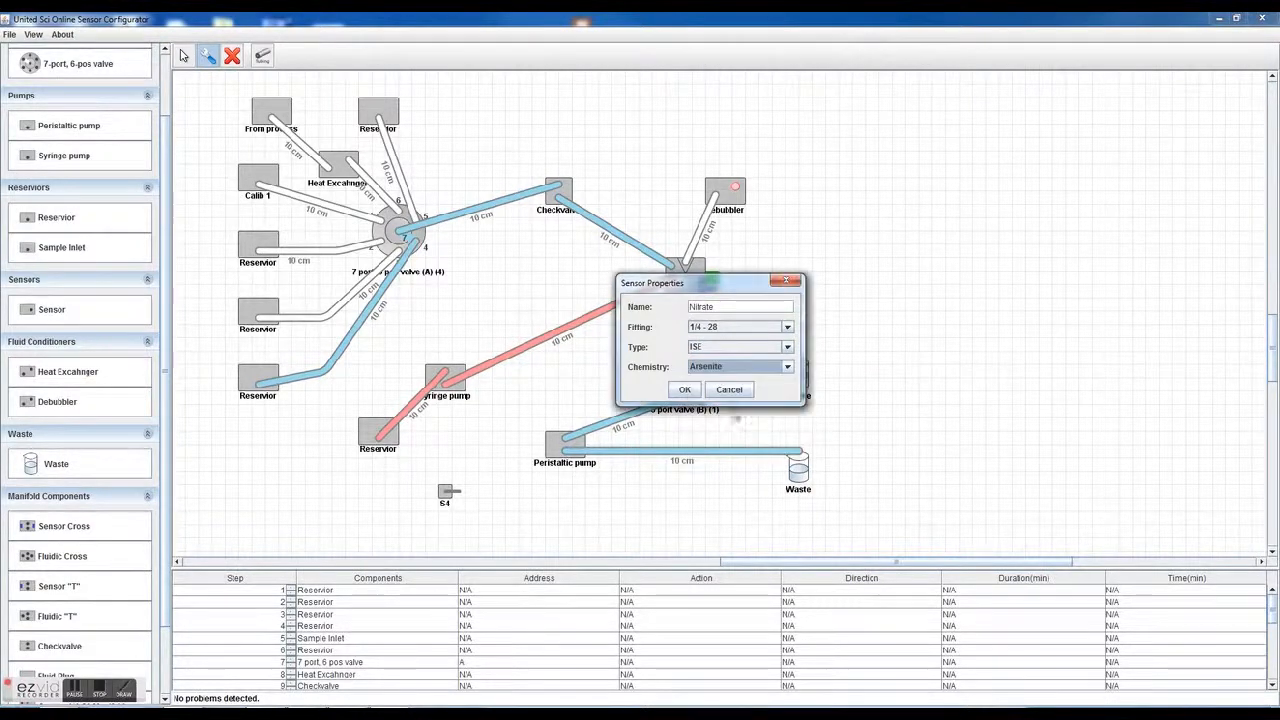
pyautogui.click(684, 389)
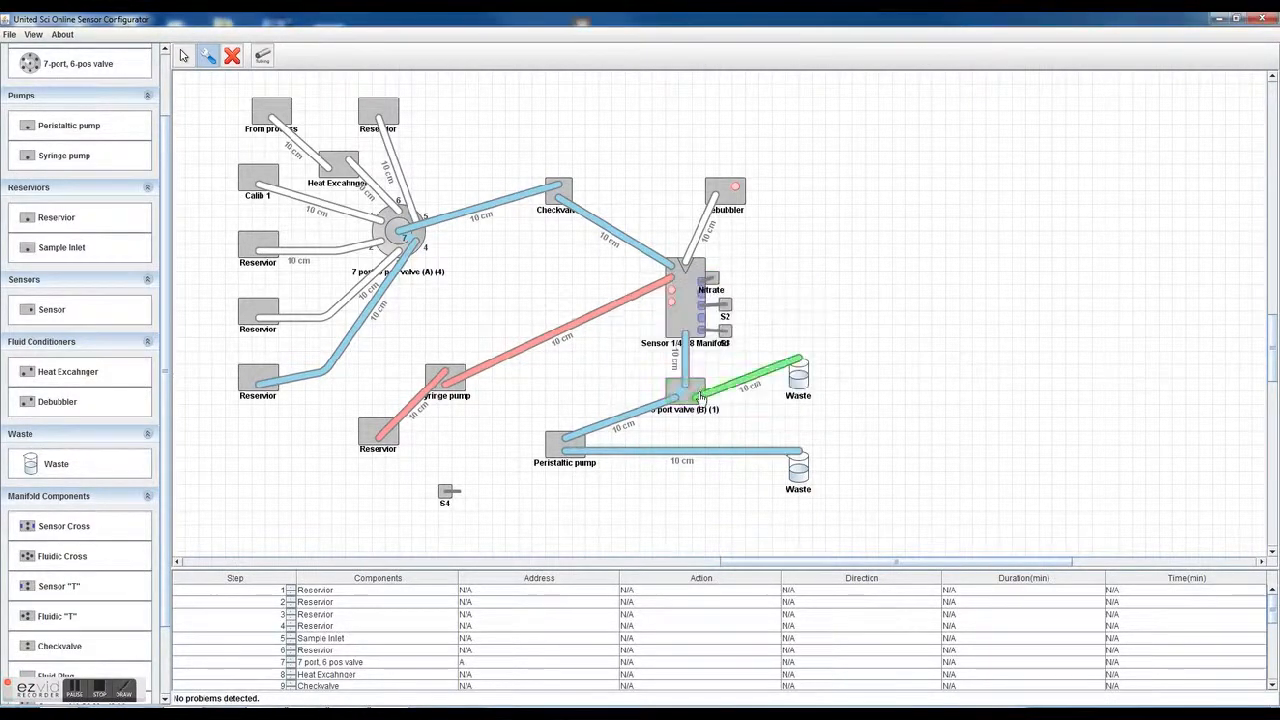
# Configure sensor S2 with the name Arsenate, fitting 1/4 - 28 and chemistry Arsenite, and choose its sensor type.
pyautogui.doubleClick(725, 316)
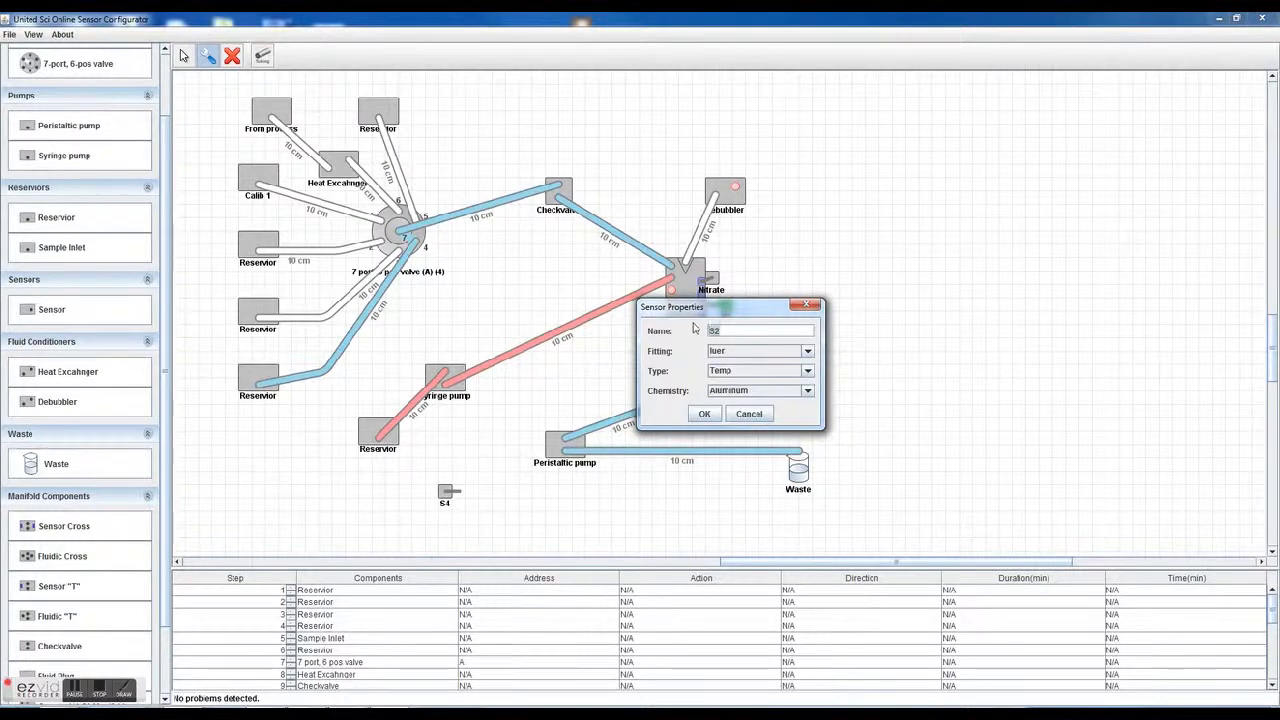
pyautogui.write('Arse')
pyautogui.press('BackSpace')
pyautogui.write('rseni')
pyautogui.click(745, 391)
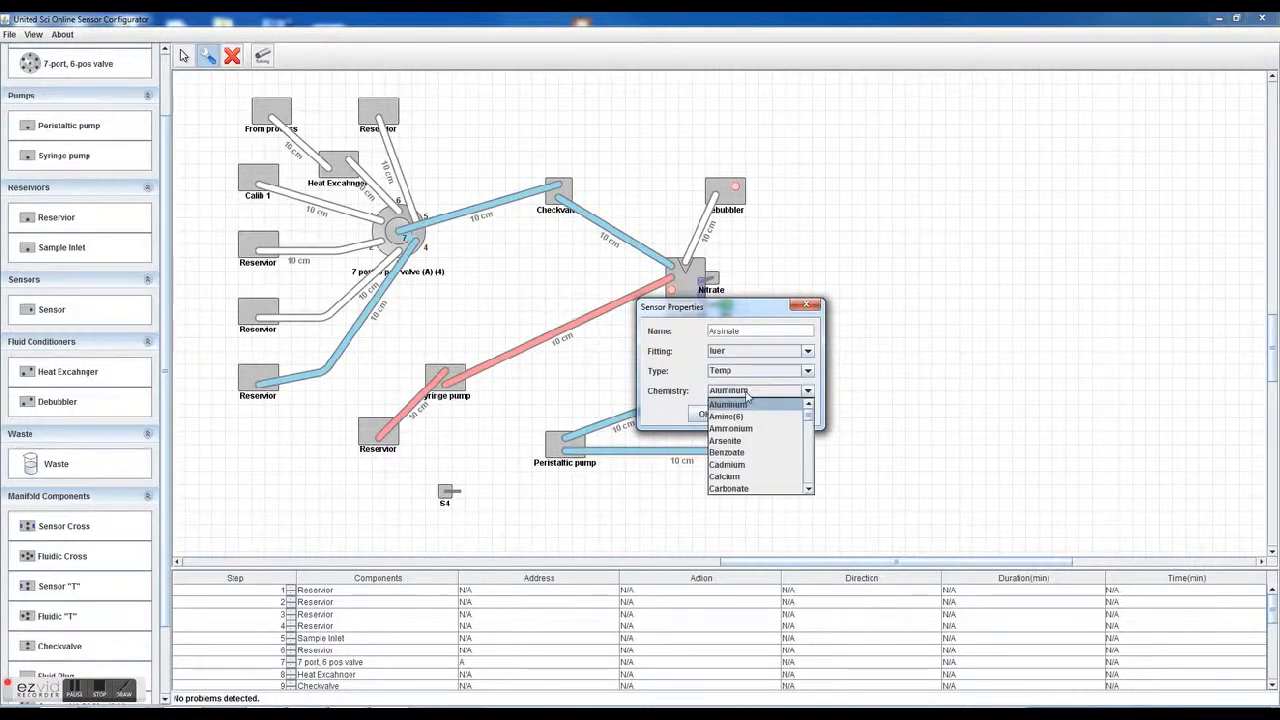
pyautogui.click(748, 438)
pyautogui.click(730, 330)
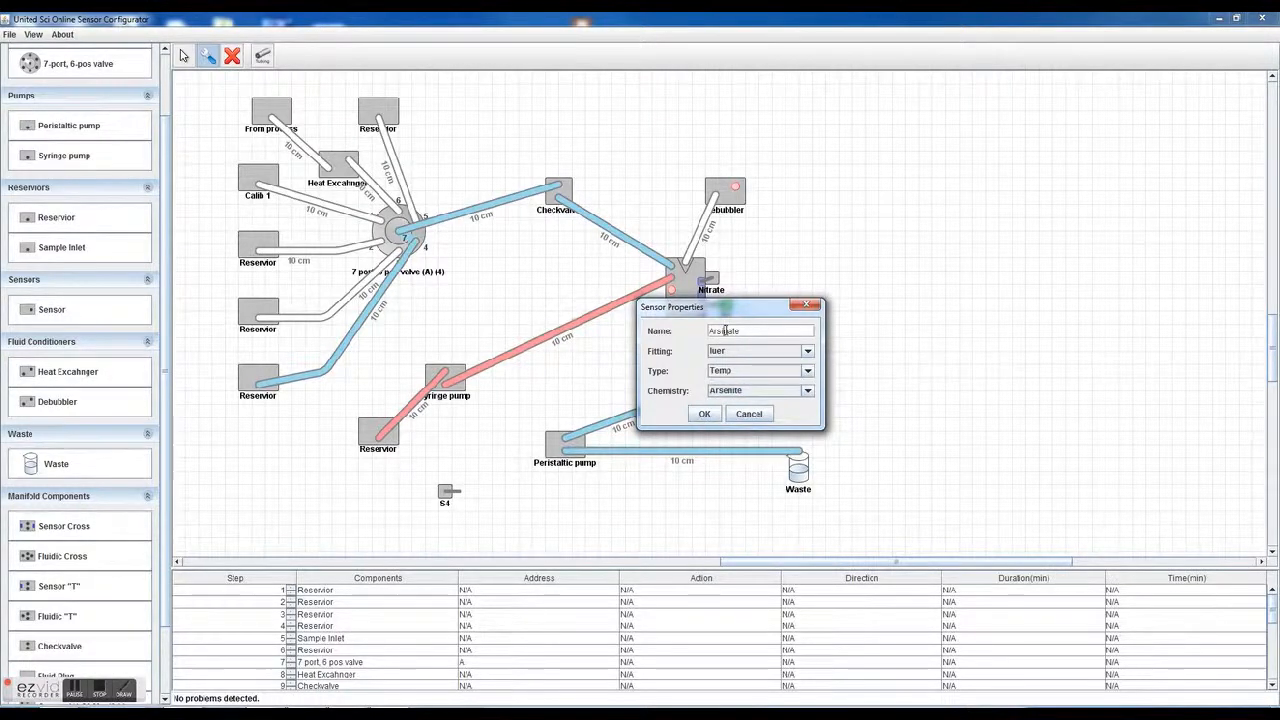
pyautogui.click(807, 351)
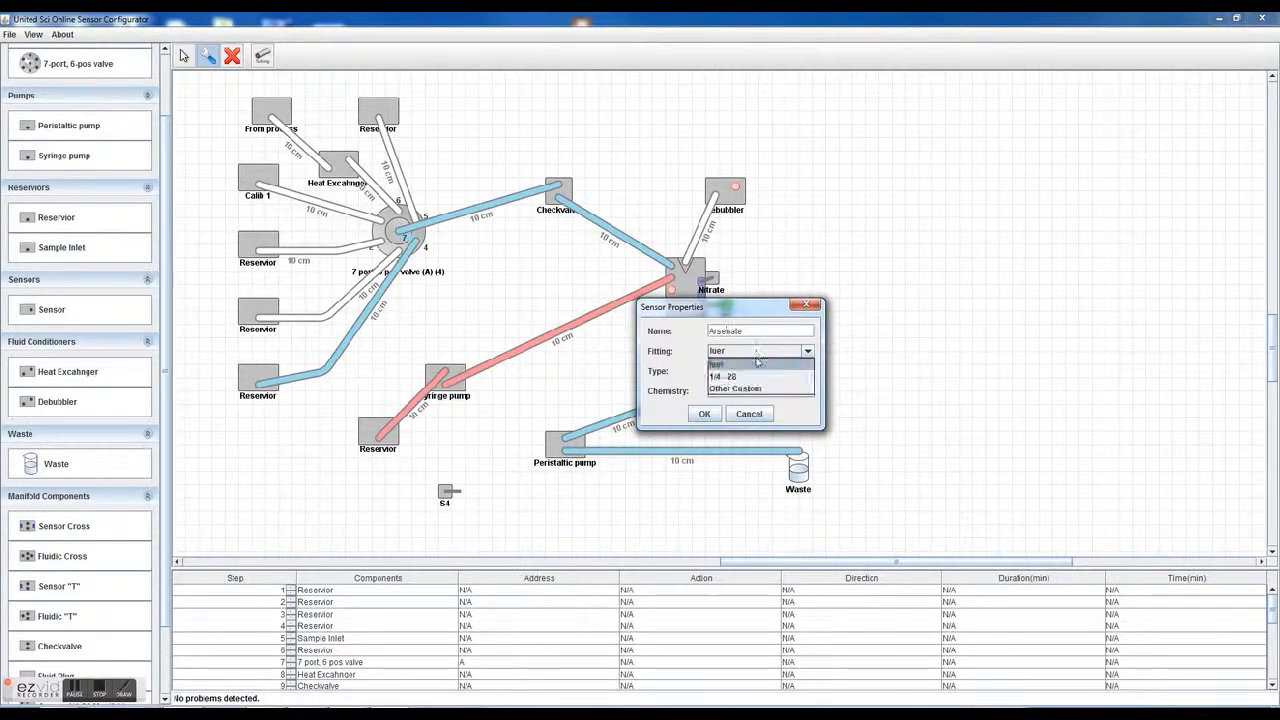
pyautogui.click(755, 375)
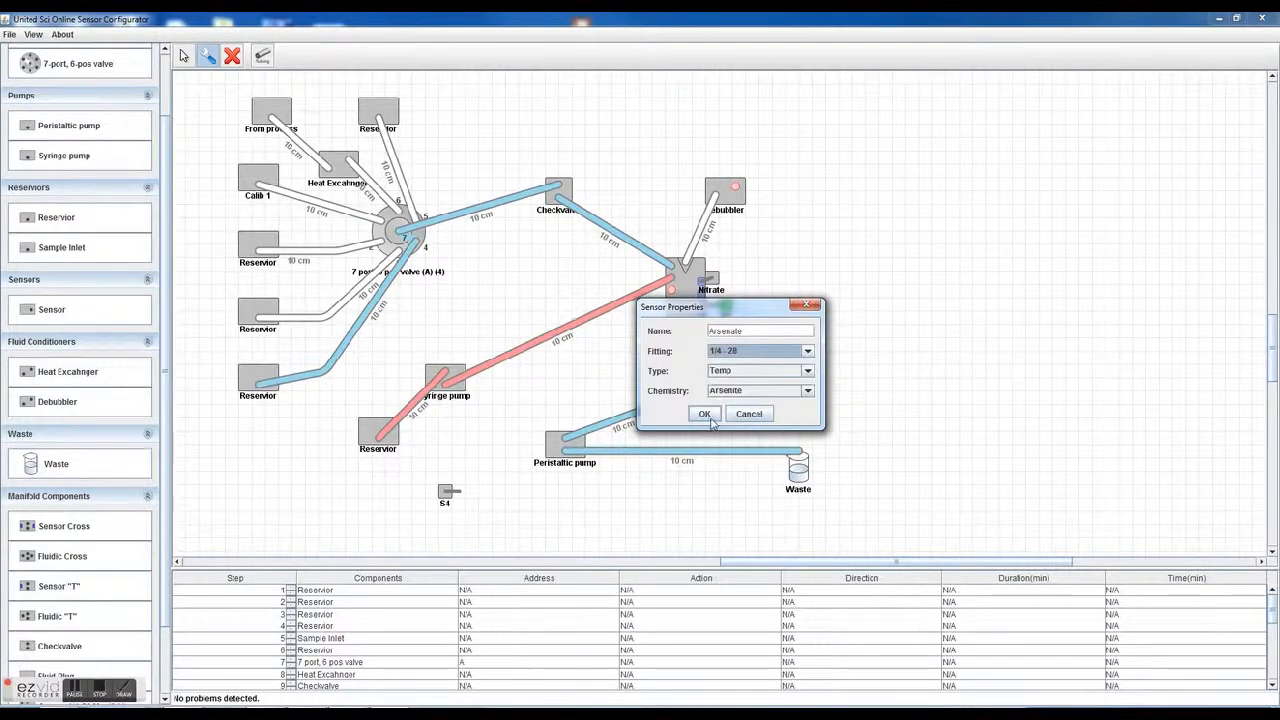
pyautogui.click(752, 371)
pyautogui.click(737, 400)
pyautogui.click(713, 419)
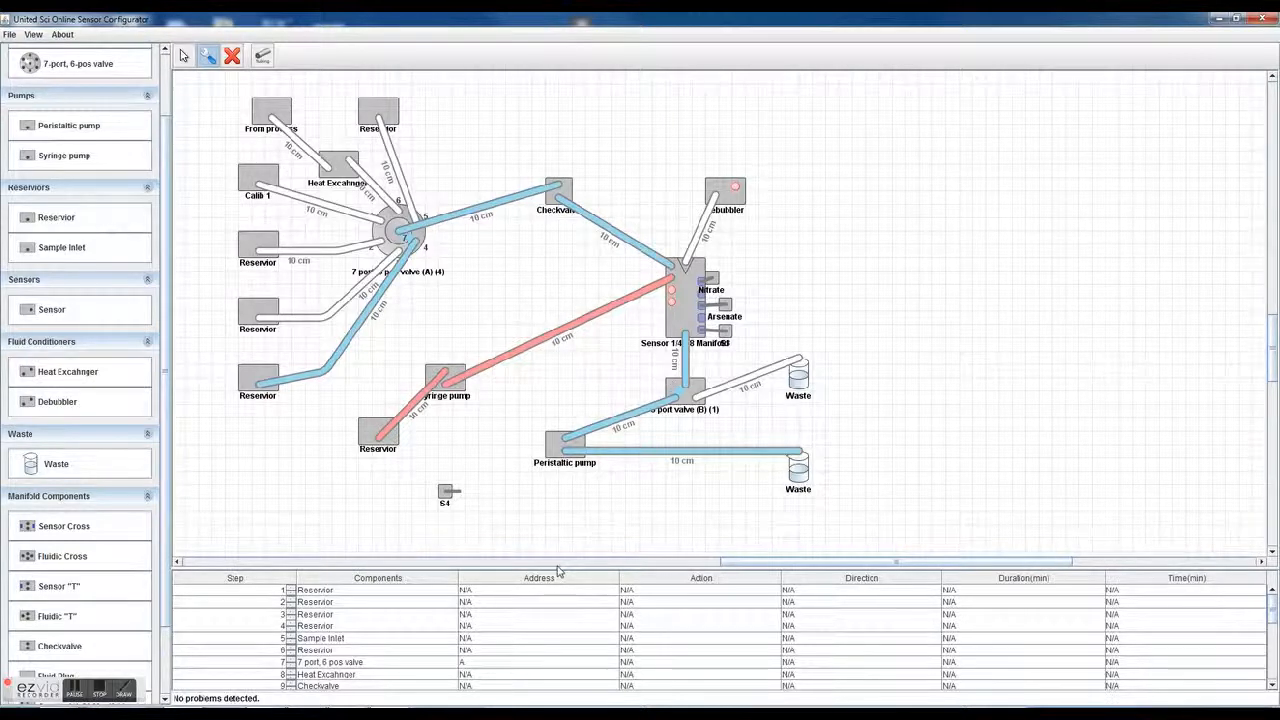
# Set step 1 of the step table to the 3-port, 2-pos valve with address B1 and action switch.
pyautogui.click(352, 593)
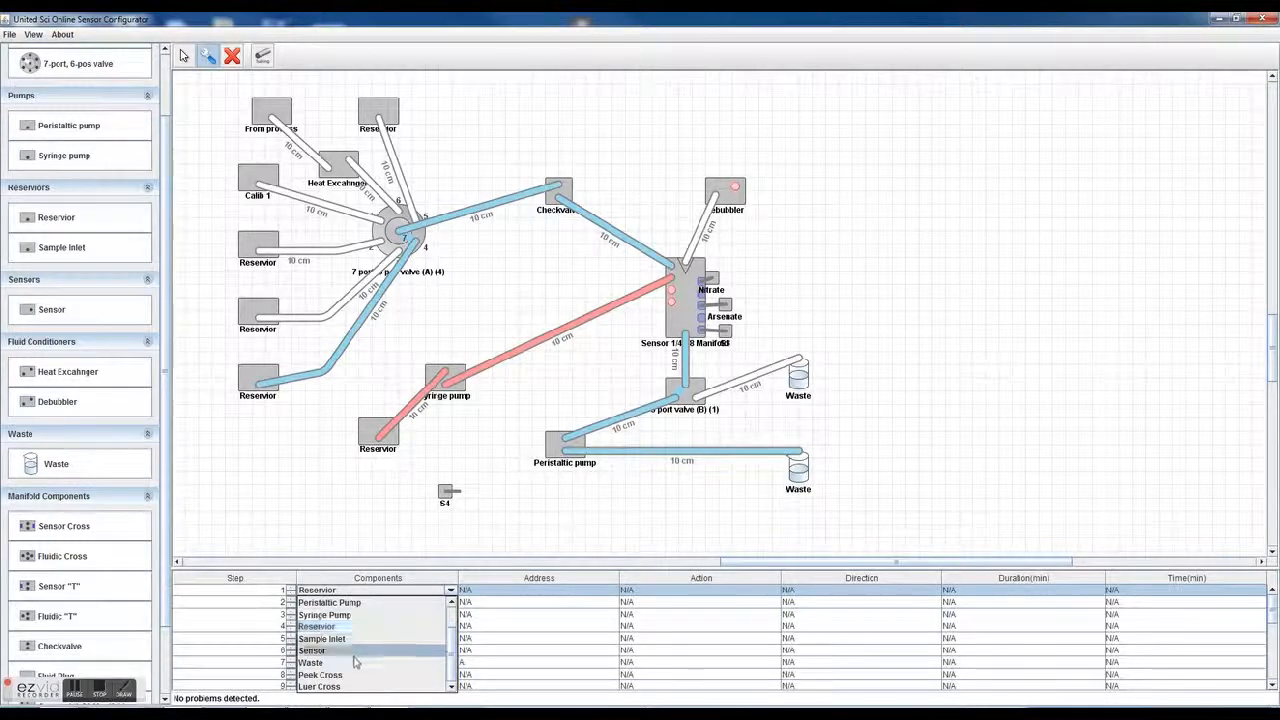
pyautogui.scroll(1, 357, 645)
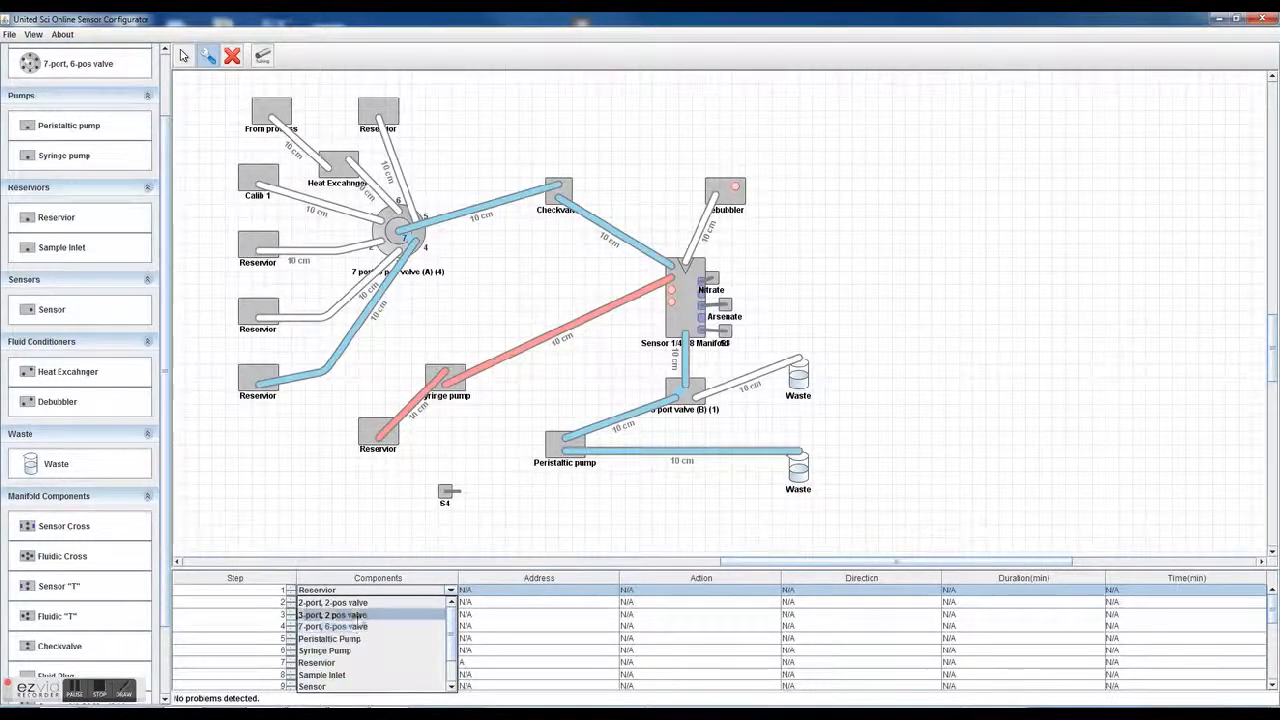
pyautogui.click(359, 616)
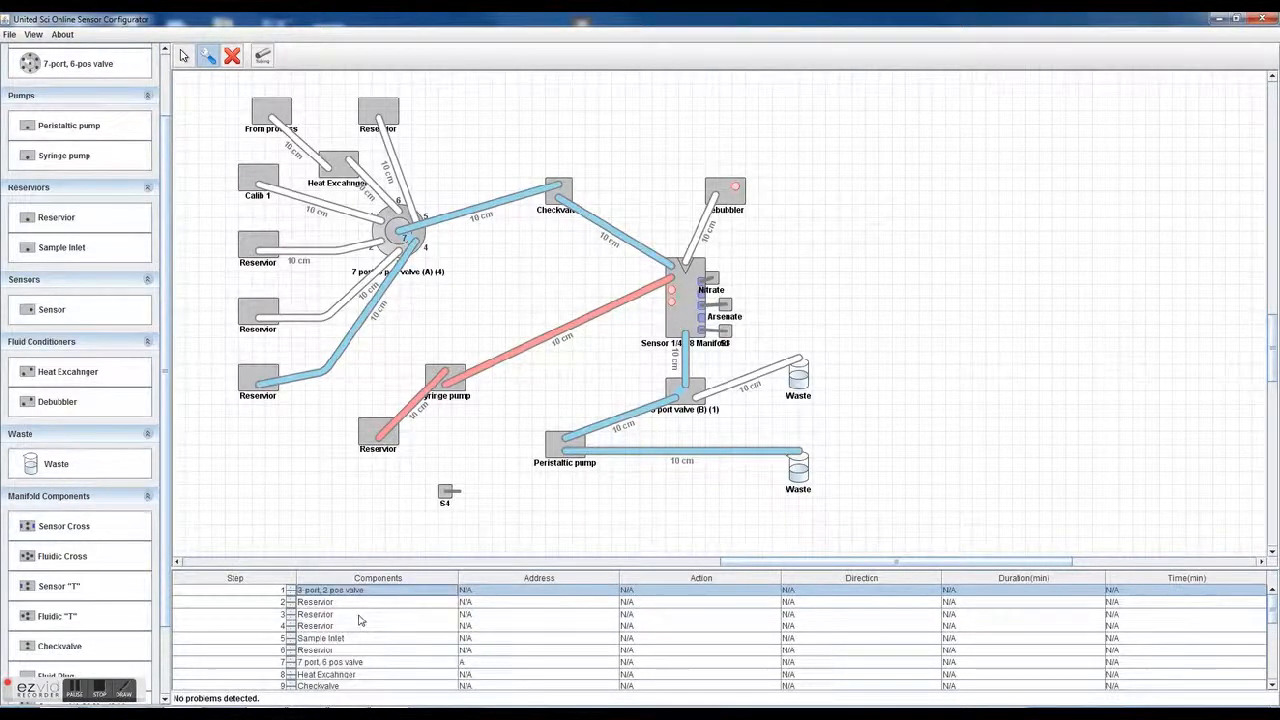
pyautogui.doubleClick(528, 591)
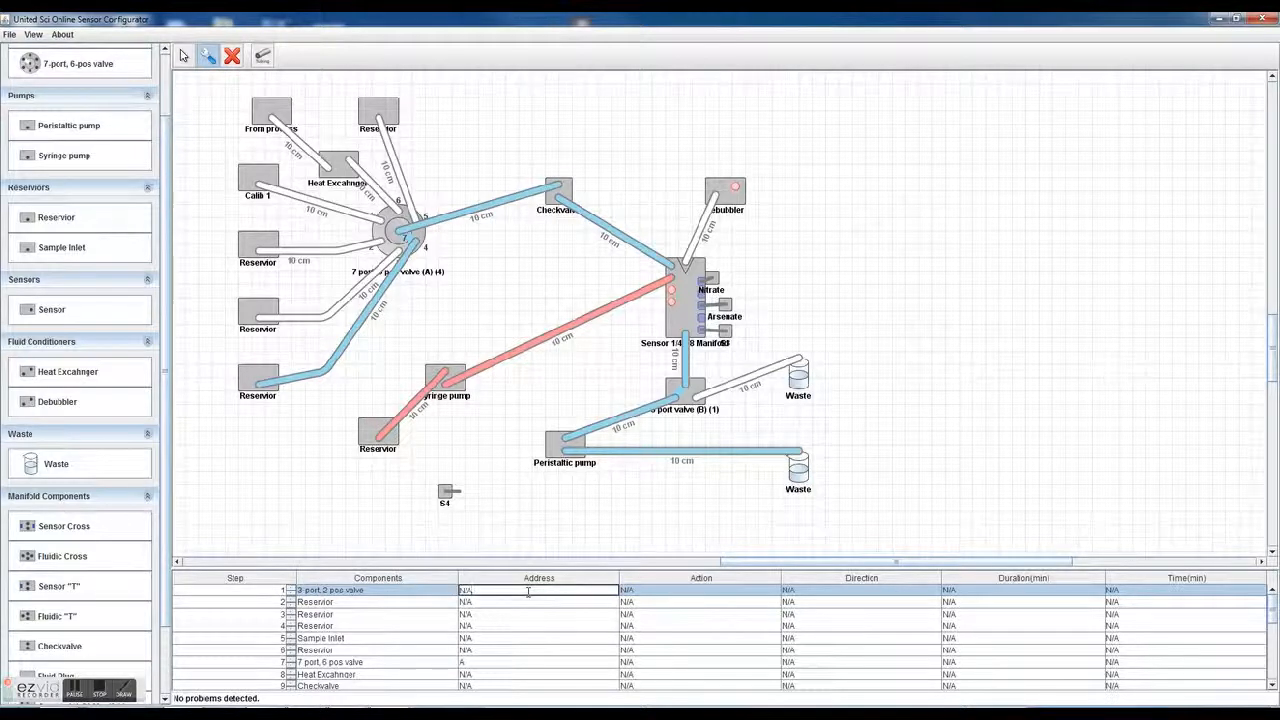
pyautogui.press('BackSpace')
pyautogui.press('BackSpace')
pyautogui.write('B1')
pyautogui.click(750, 591)
pyautogui.click(743, 596)
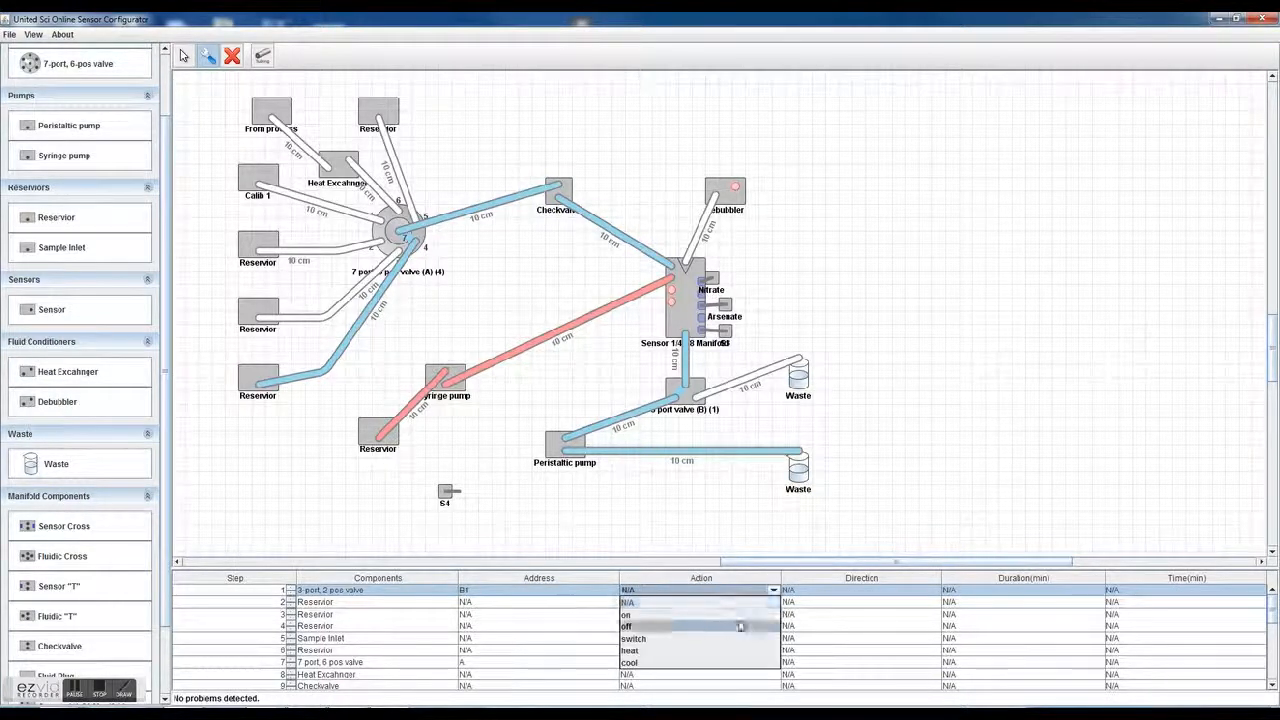
pyautogui.click(741, 638)
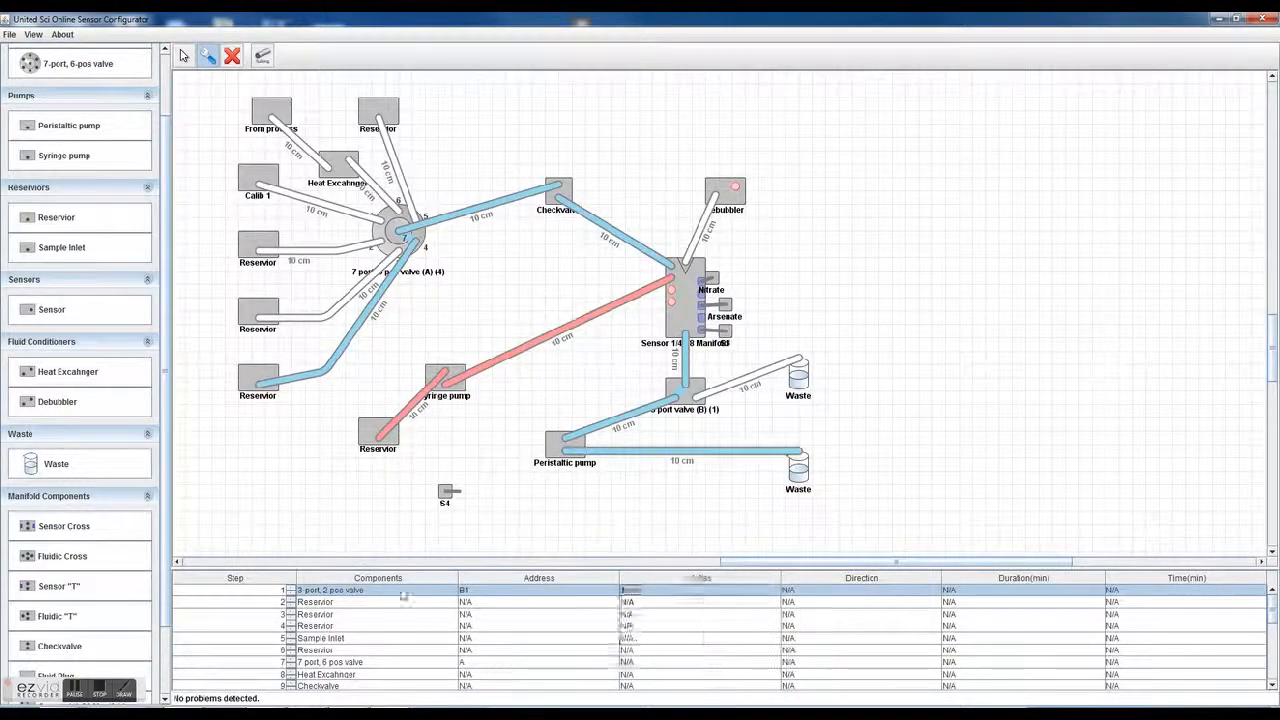
# Set step 2 of the step table to the 7-port, 6-pos valve with address A5 and action switch.
pyautogui.click(355, 603)
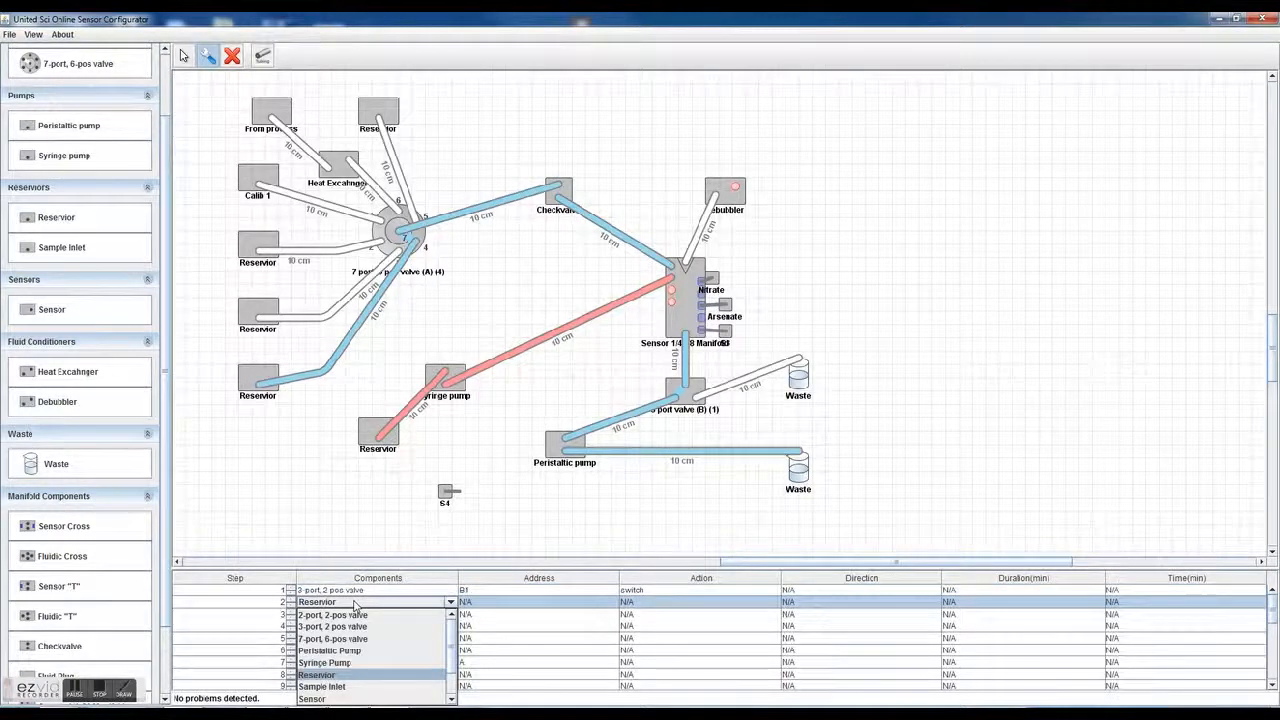
pyautogui.click(335, 638)
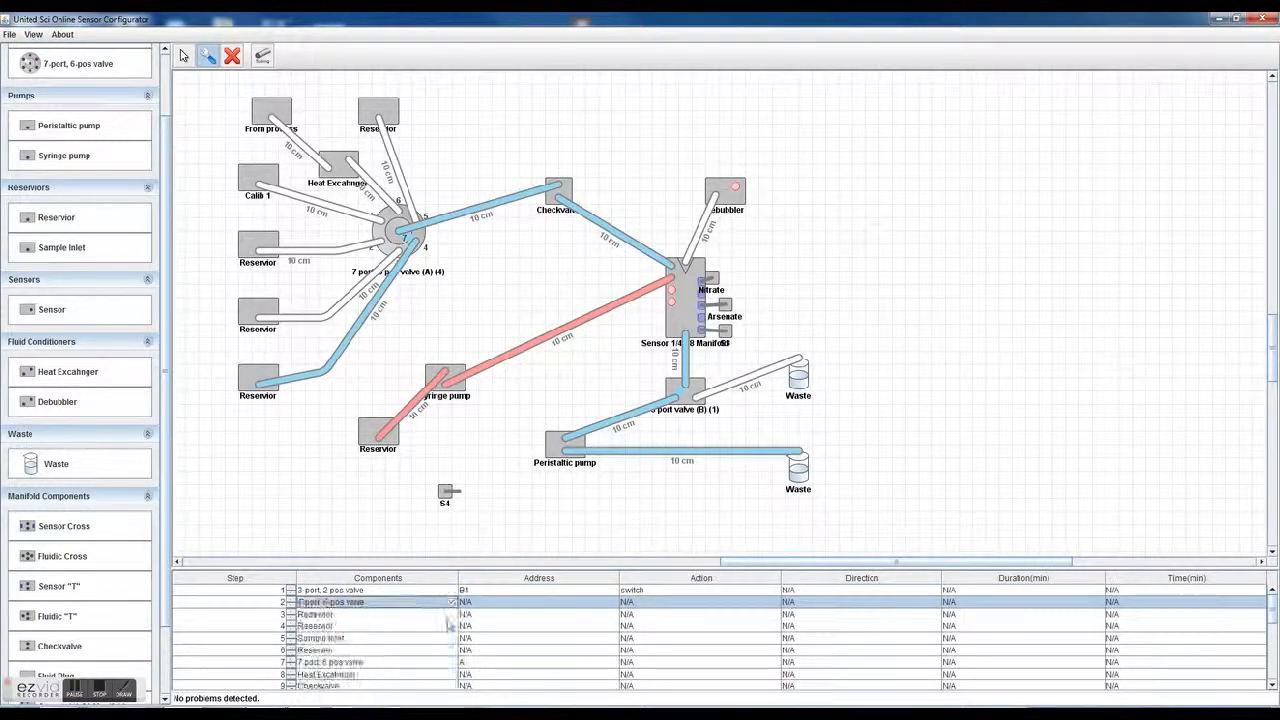
pyautogui.doubleClick(537, 602)
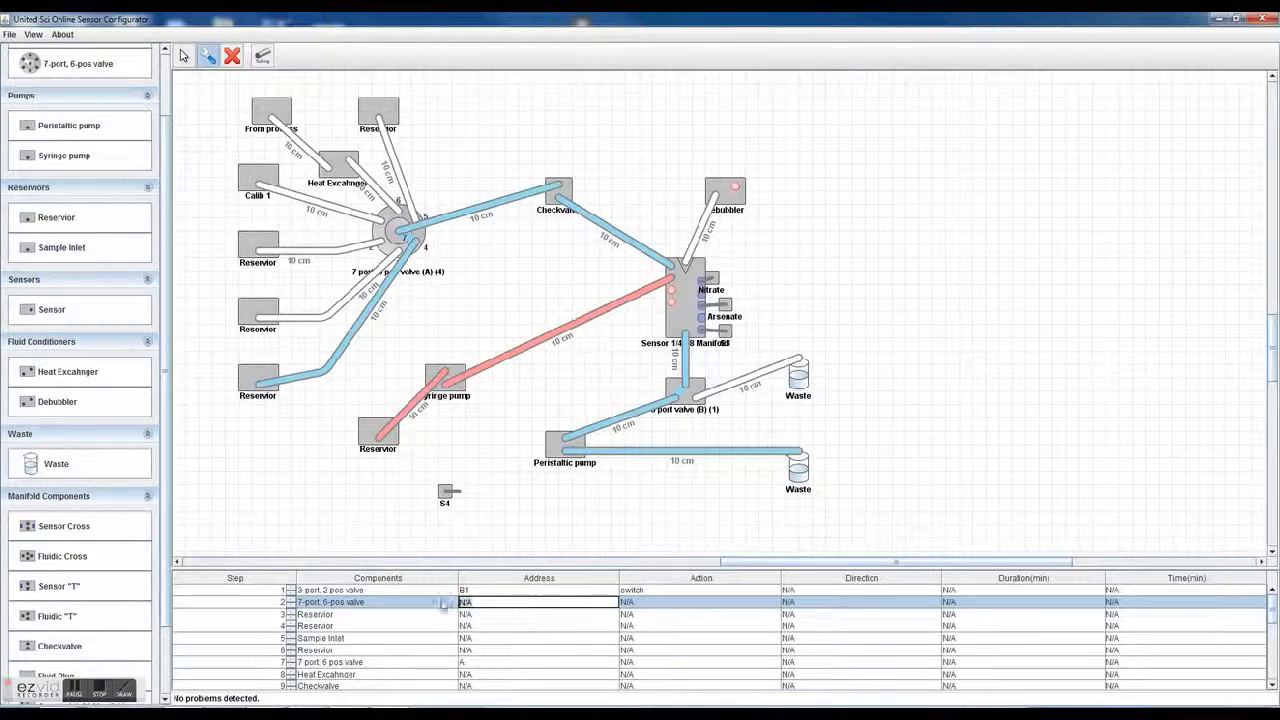
pyautogui.write('A')
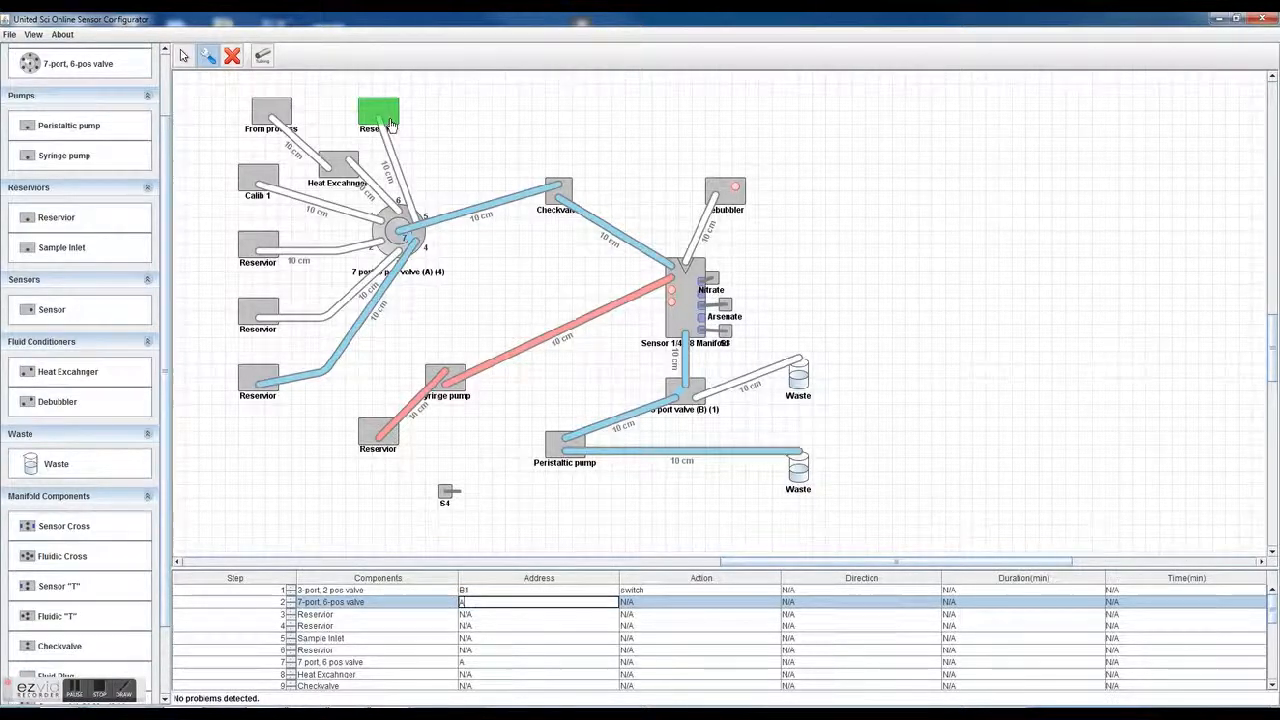
pyautogui.write('5')
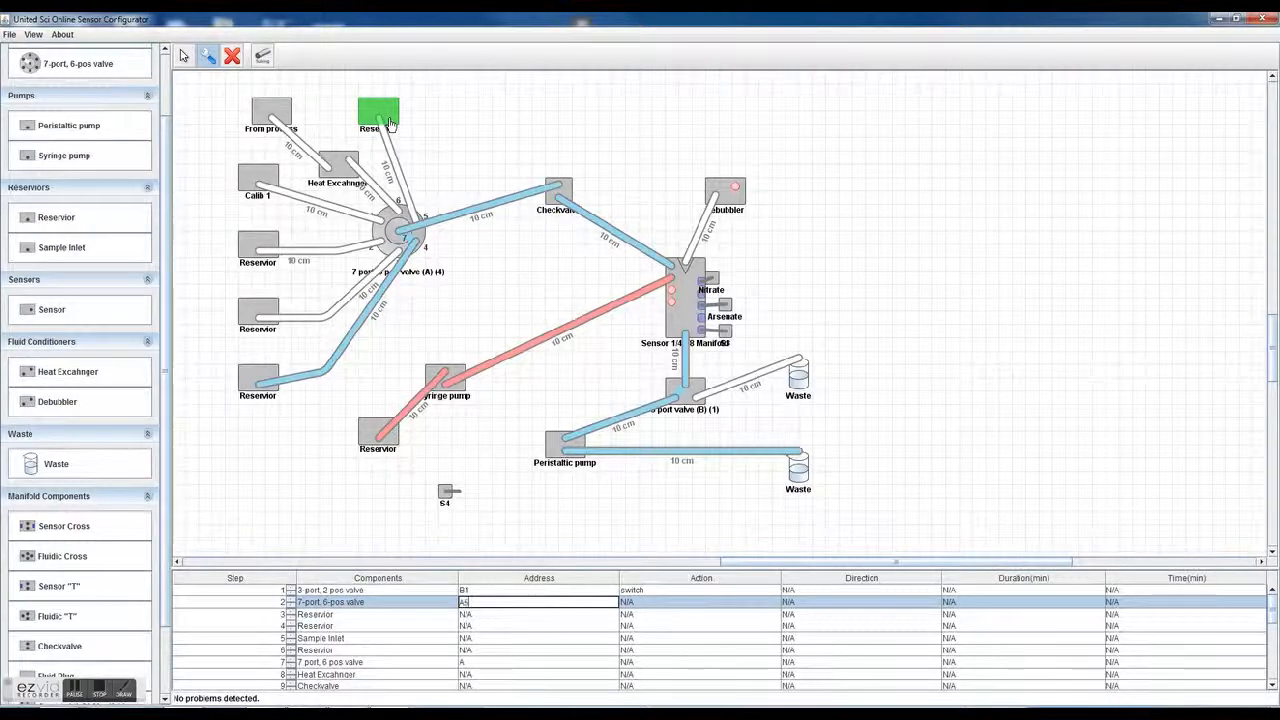
pyautogui.click(650, 601)
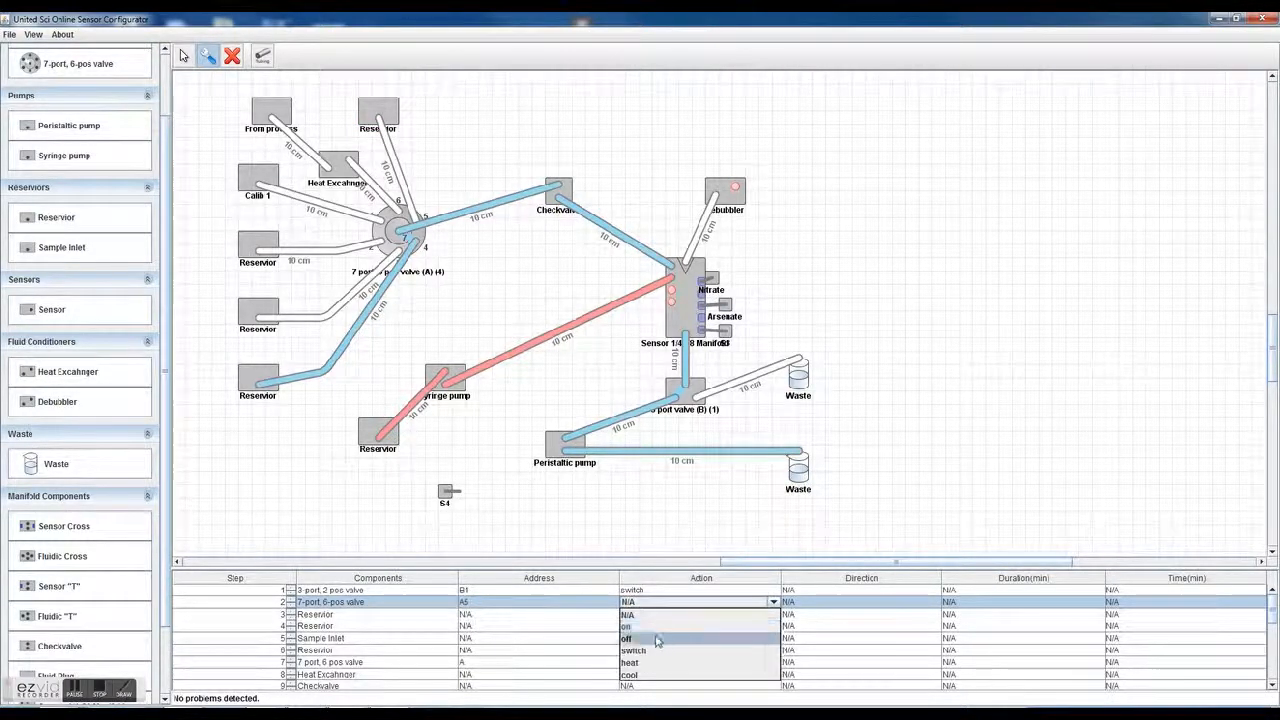
pyautogui.click(660, 652)
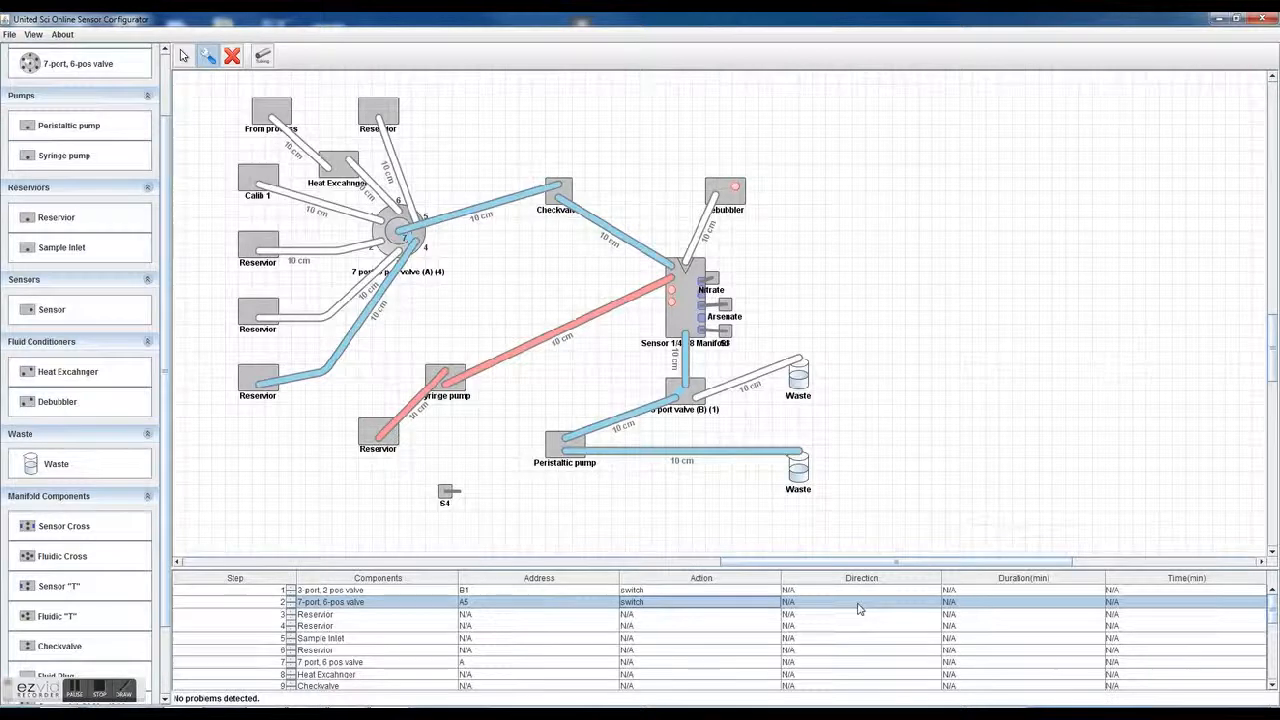
# Set the time of both valve steps, 1 and 2, to 0 minutes.
pyautogui.doubleClick(1128, 590)
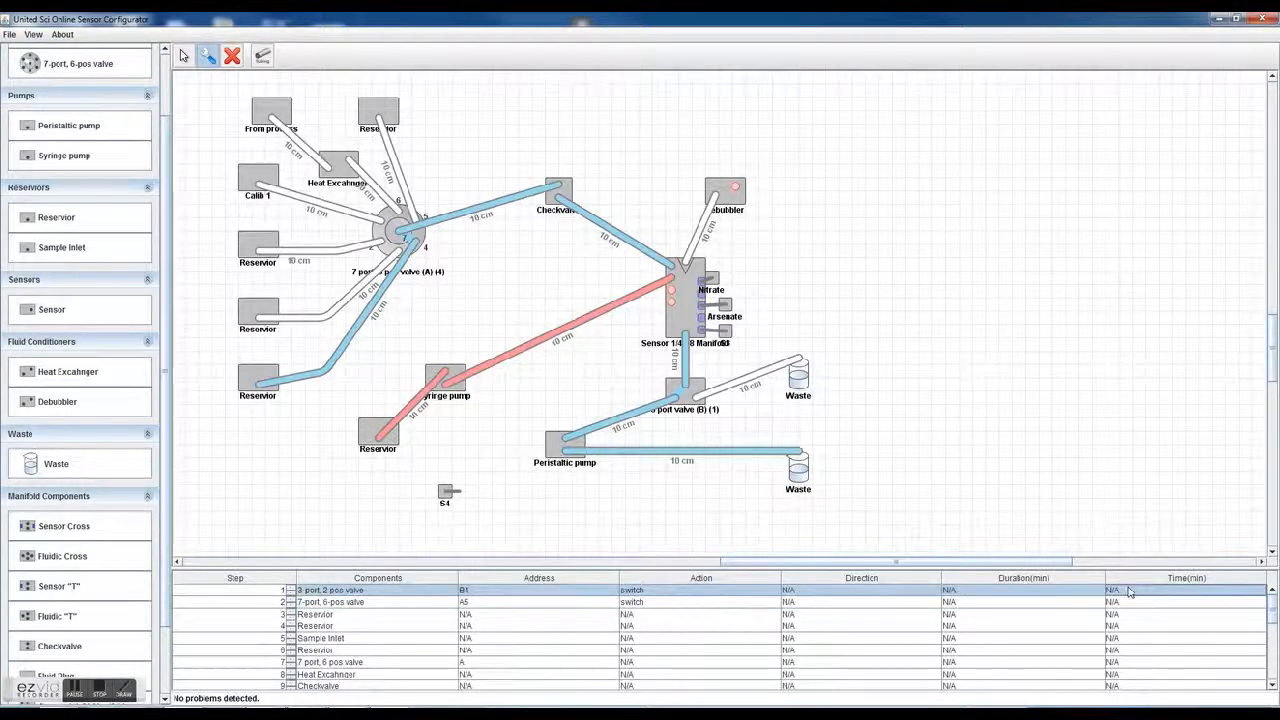
pyautogui.moveTo(1120, 592); pyautogui.dragTo(1102, 598)
pyautogui.write('0')
pyautogui.press('Return')
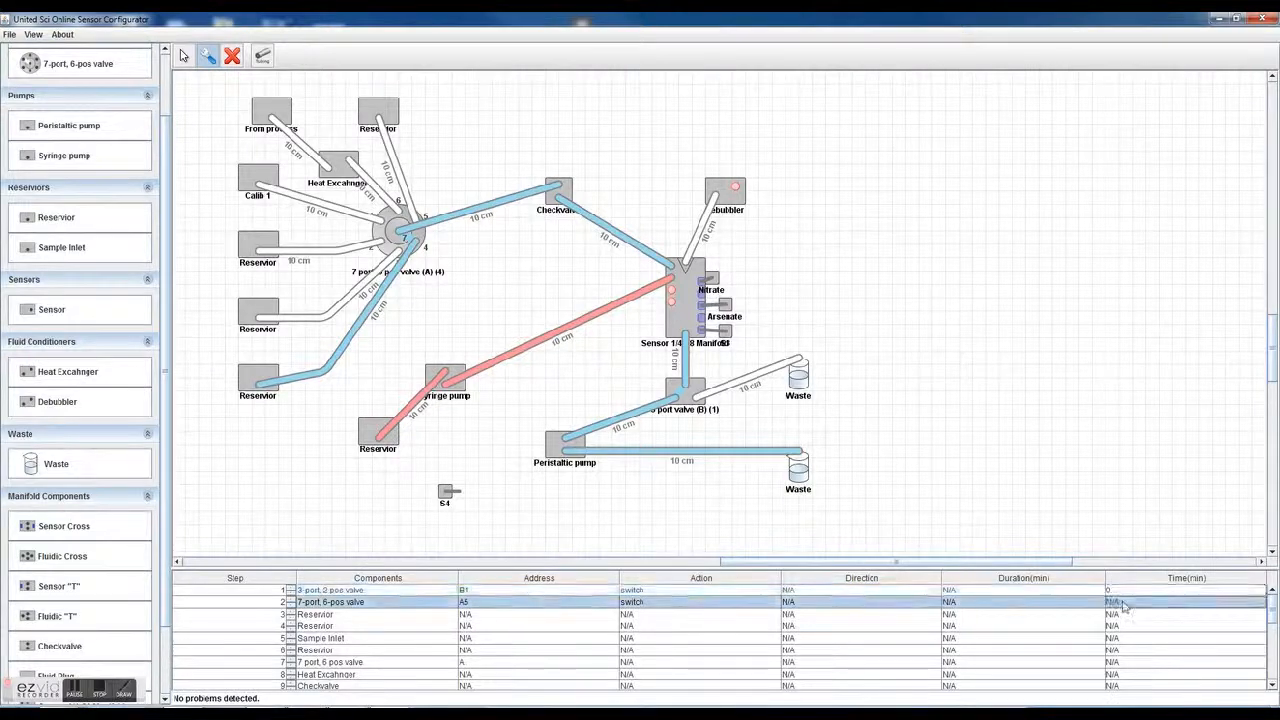
pyautogui.doubleClick(1112, 602)
pyautogui.moveTo(1122, 602); pyautogui.dragTo(1104, 607)
pyautogui.write('0')
# Choose Peristaltic Pump as the component of step 3 and rename the diagram's peristaltic pump to Peristaltic pump A.
pyautogui.click(316, 614)
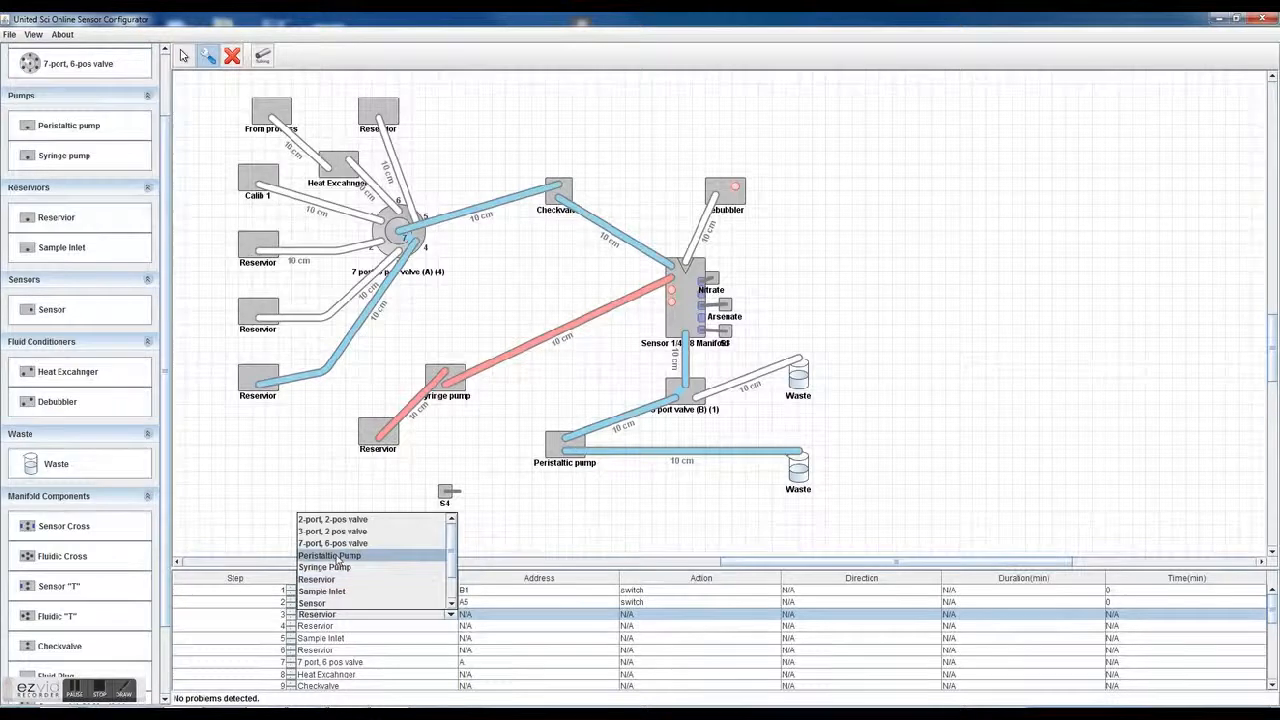
pyautogui.click(343, 558)
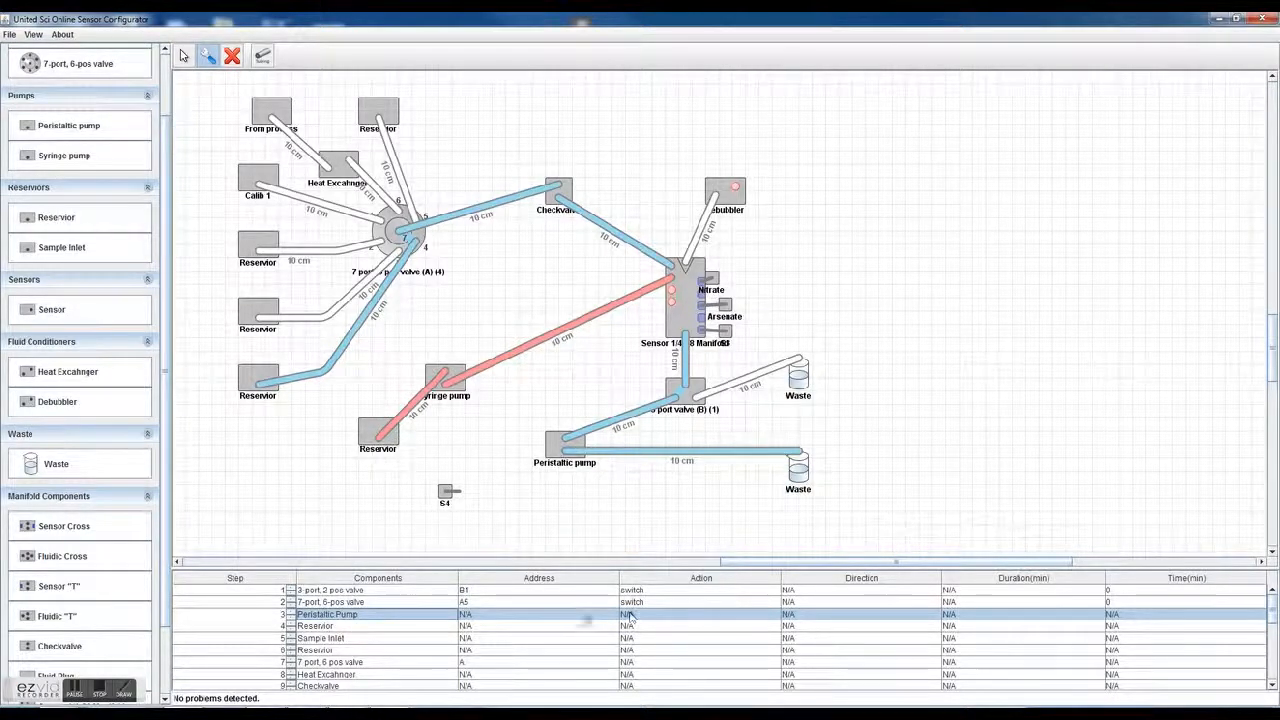
pyautogui.doubleClick(558, 452)
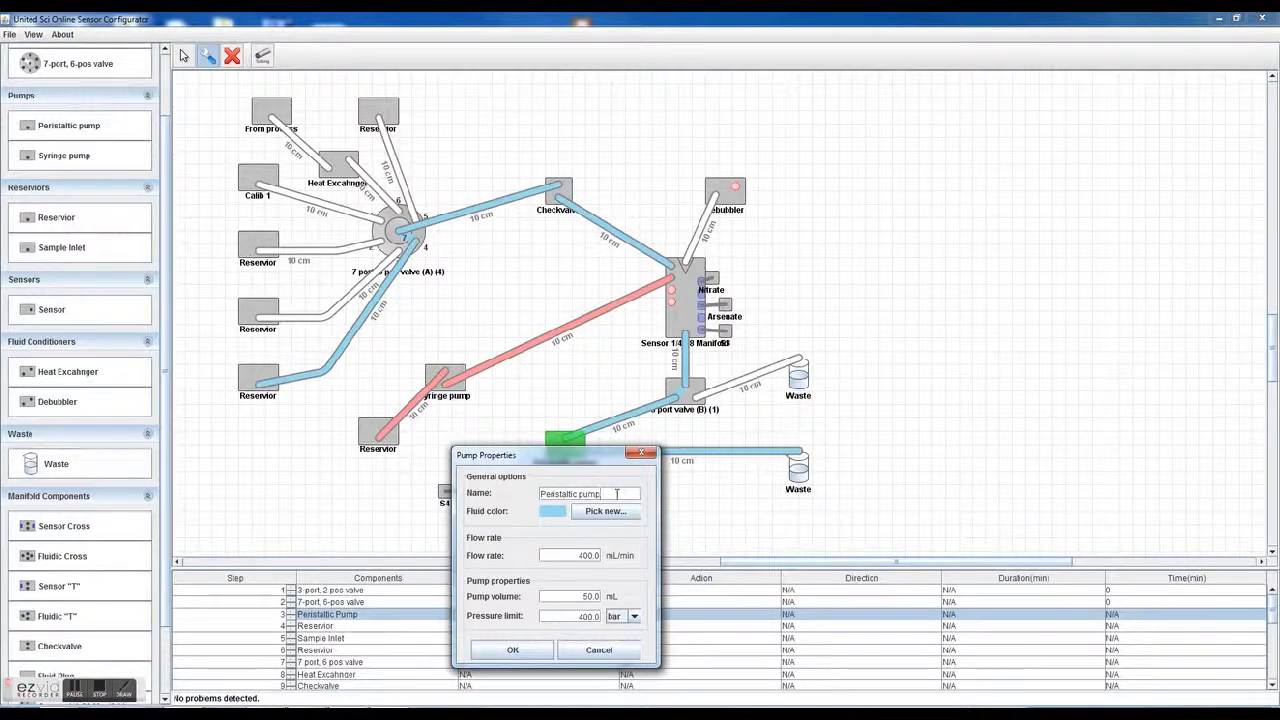
pyautogui.click(528, 654)
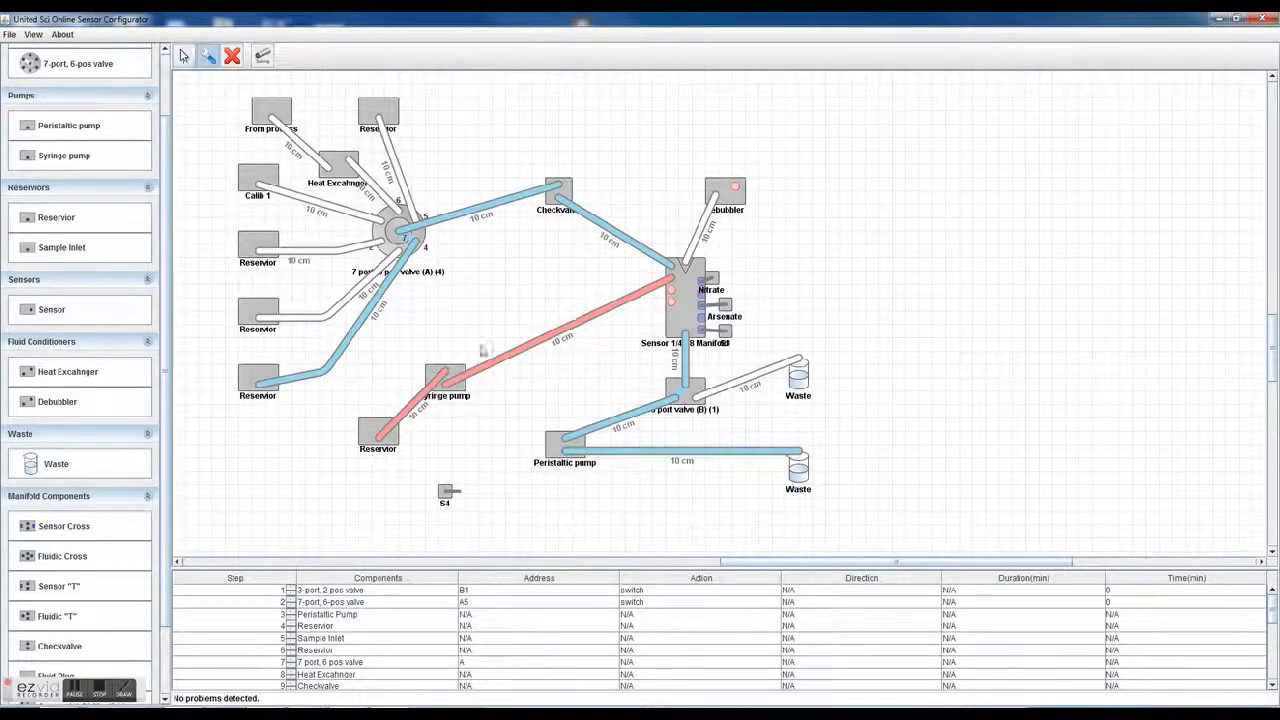
pyautogui.click(210, 58)
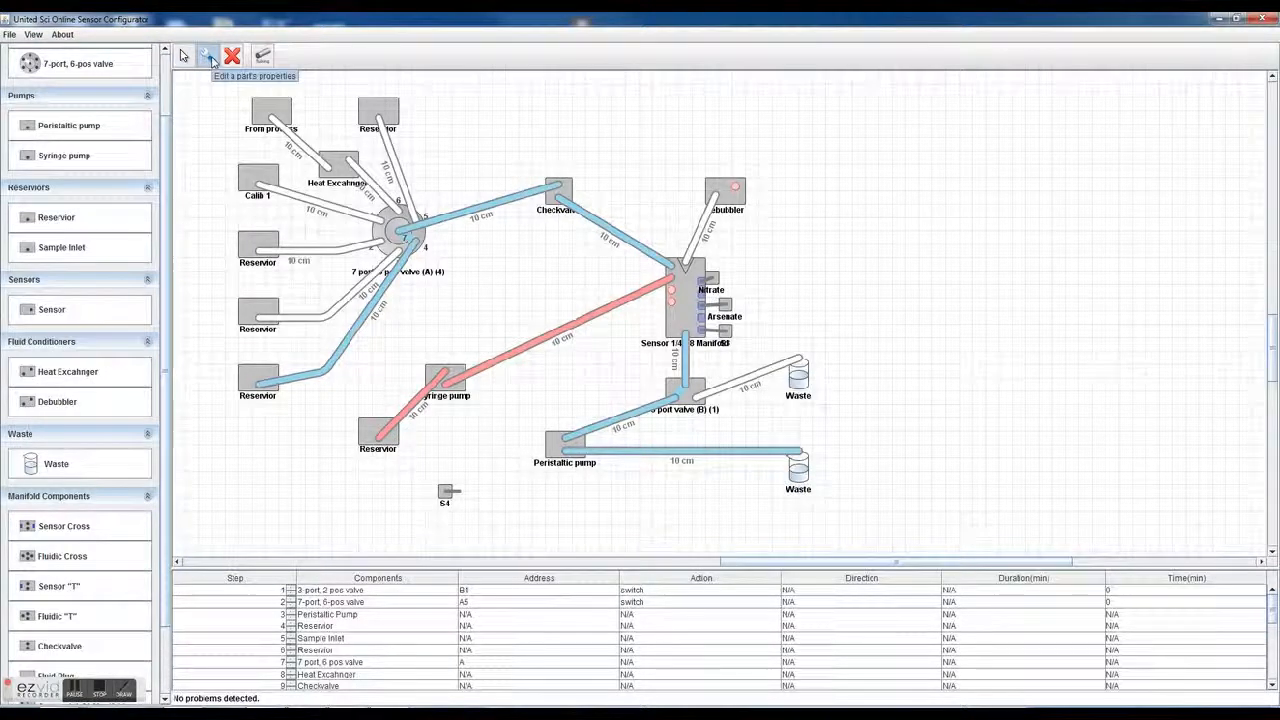
pyautogui.click(557, 445)
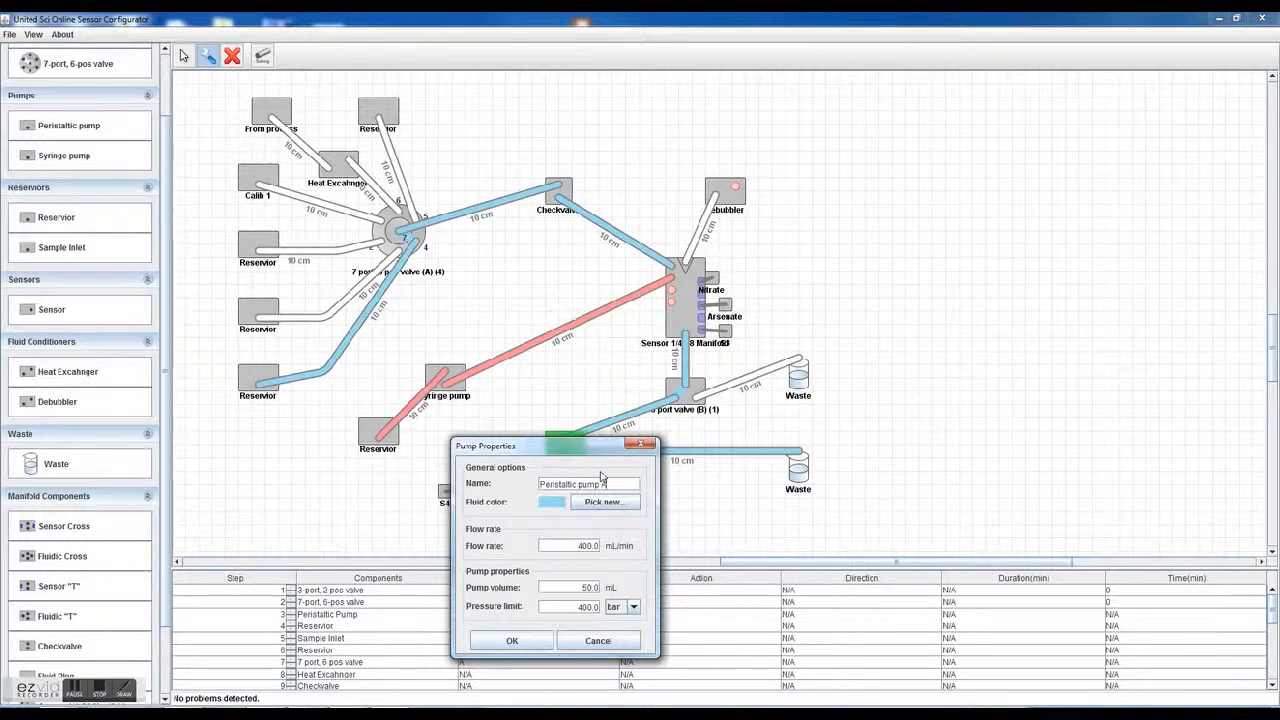
pyautogui.click(495, 645)
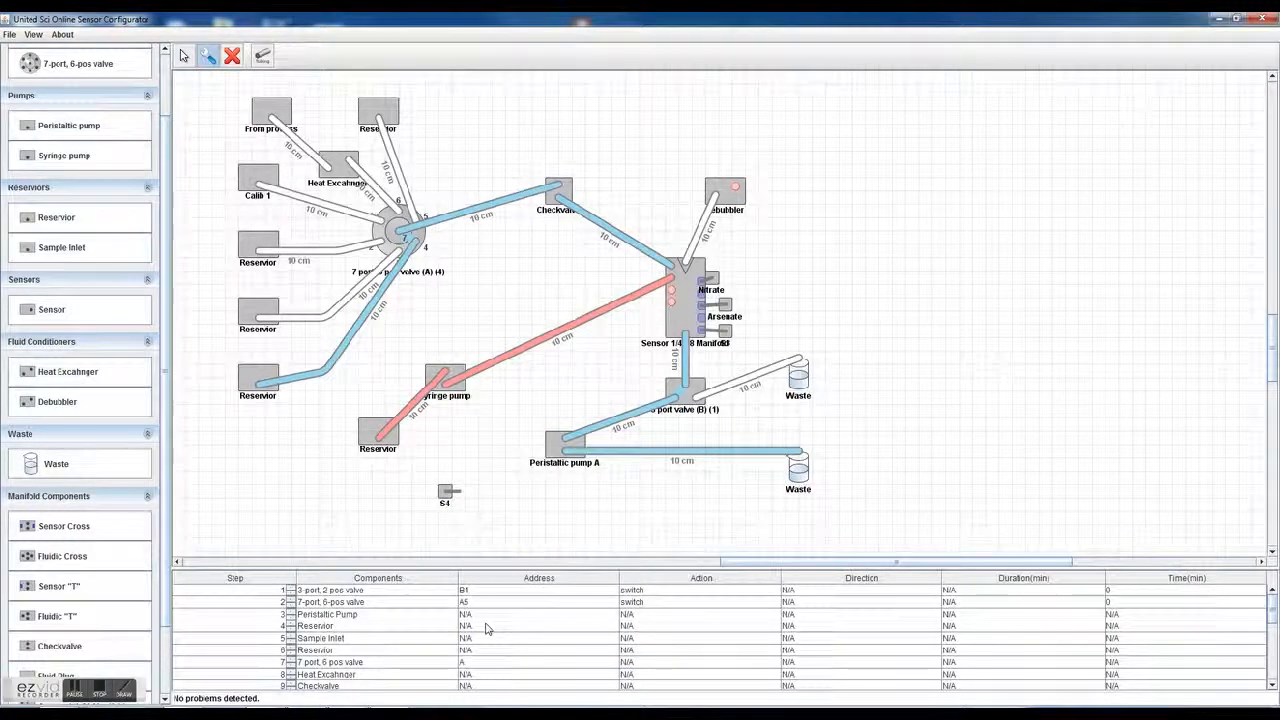
# Give the peristaltic pump in step 3 address A, action on, direction Forward and a duration of 3 minutes.
pyautogui.doubleClick(488, 617)
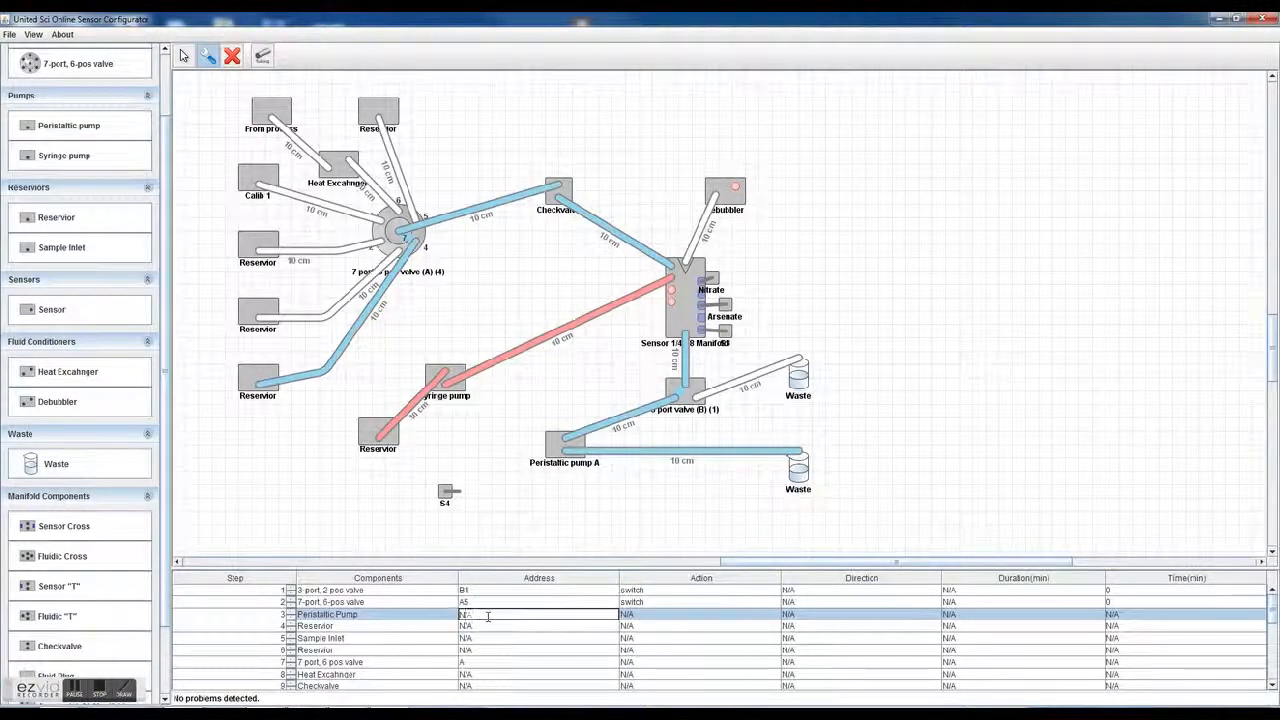
pyautogui.write('A')
pyautogui.click(660, 614)
pyautogui.click(659, 641)
pyautogui.click(840, 614)
pyautogui.click(855, 641)
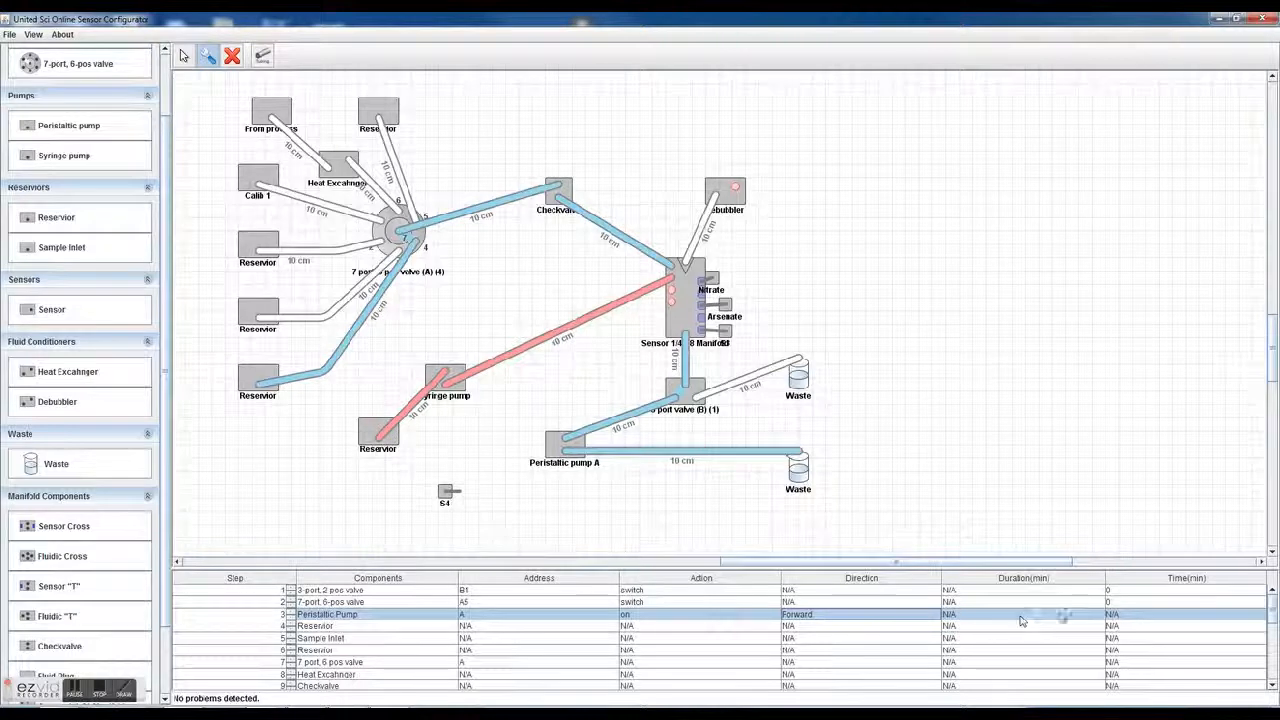
pyautogui.click(1066, 614)
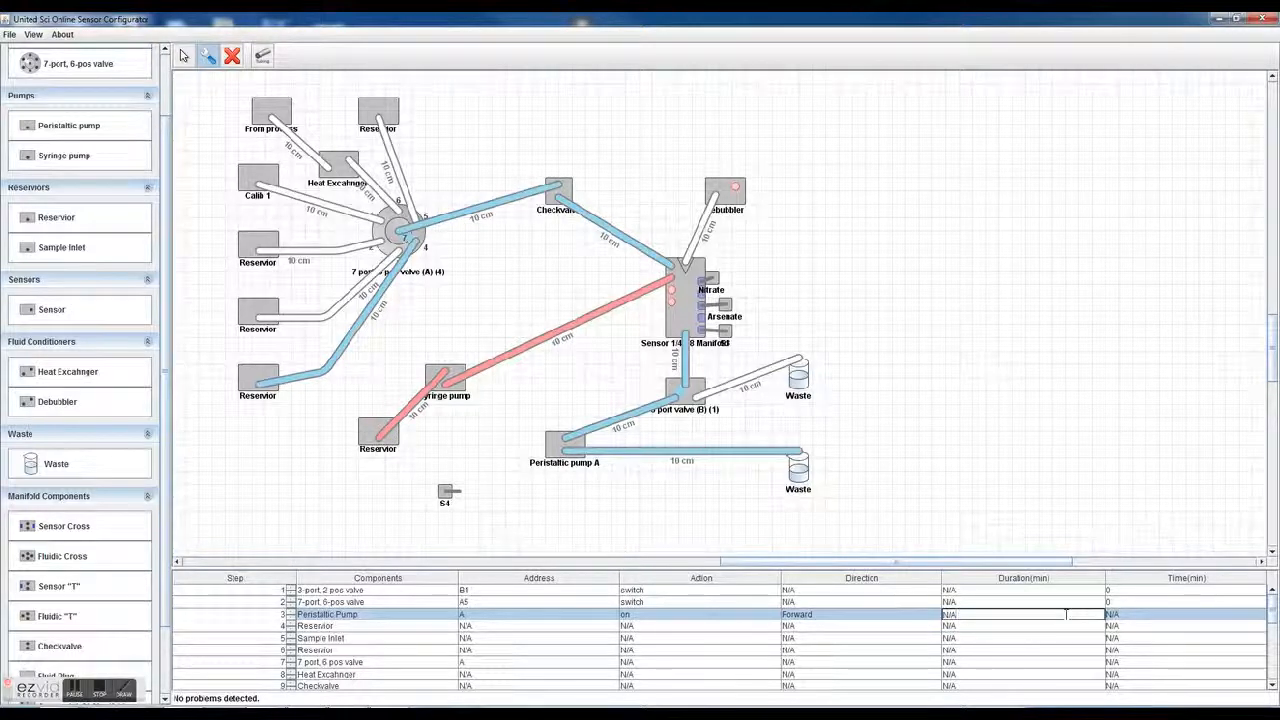
pyautogui.write('3')
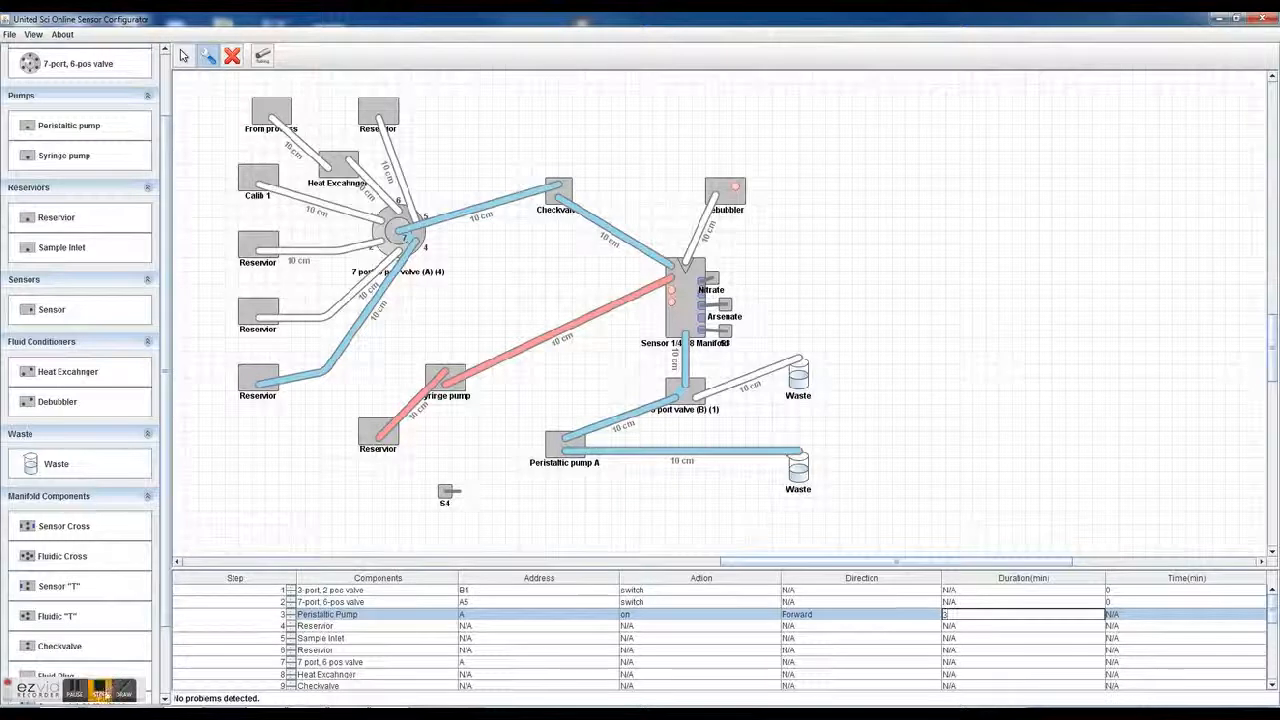
pyautogui.click(101, 692)
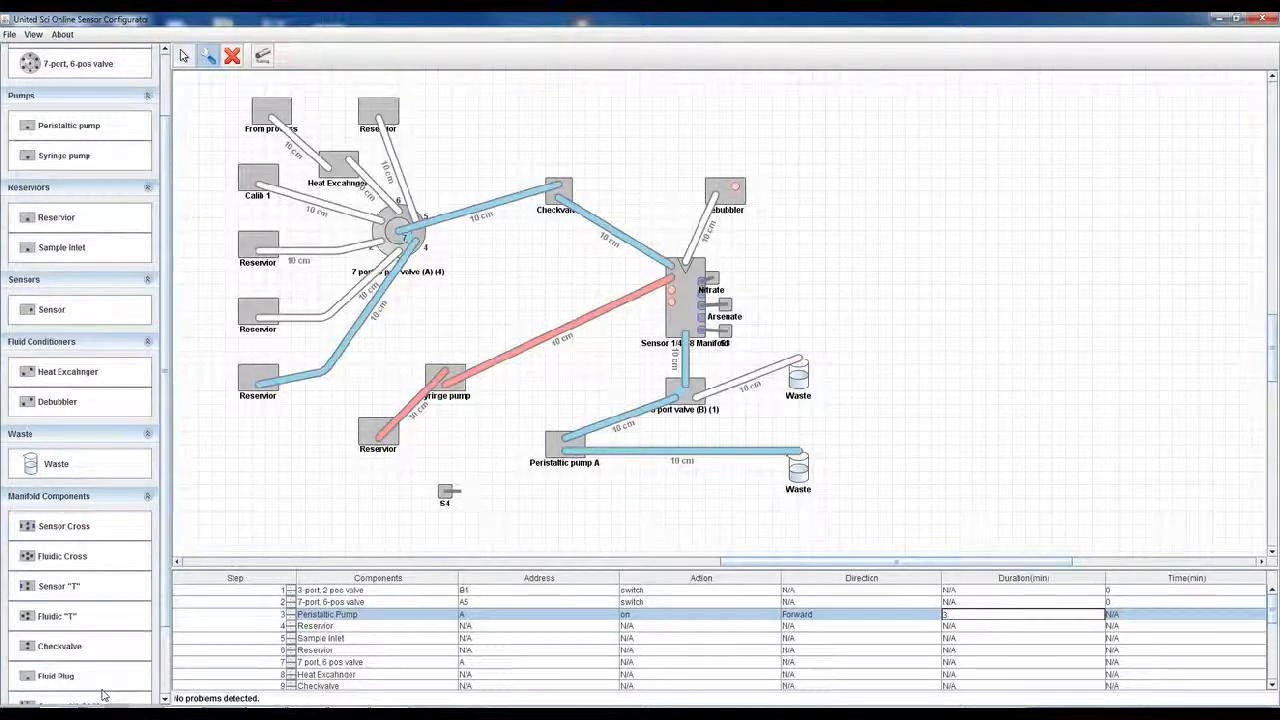